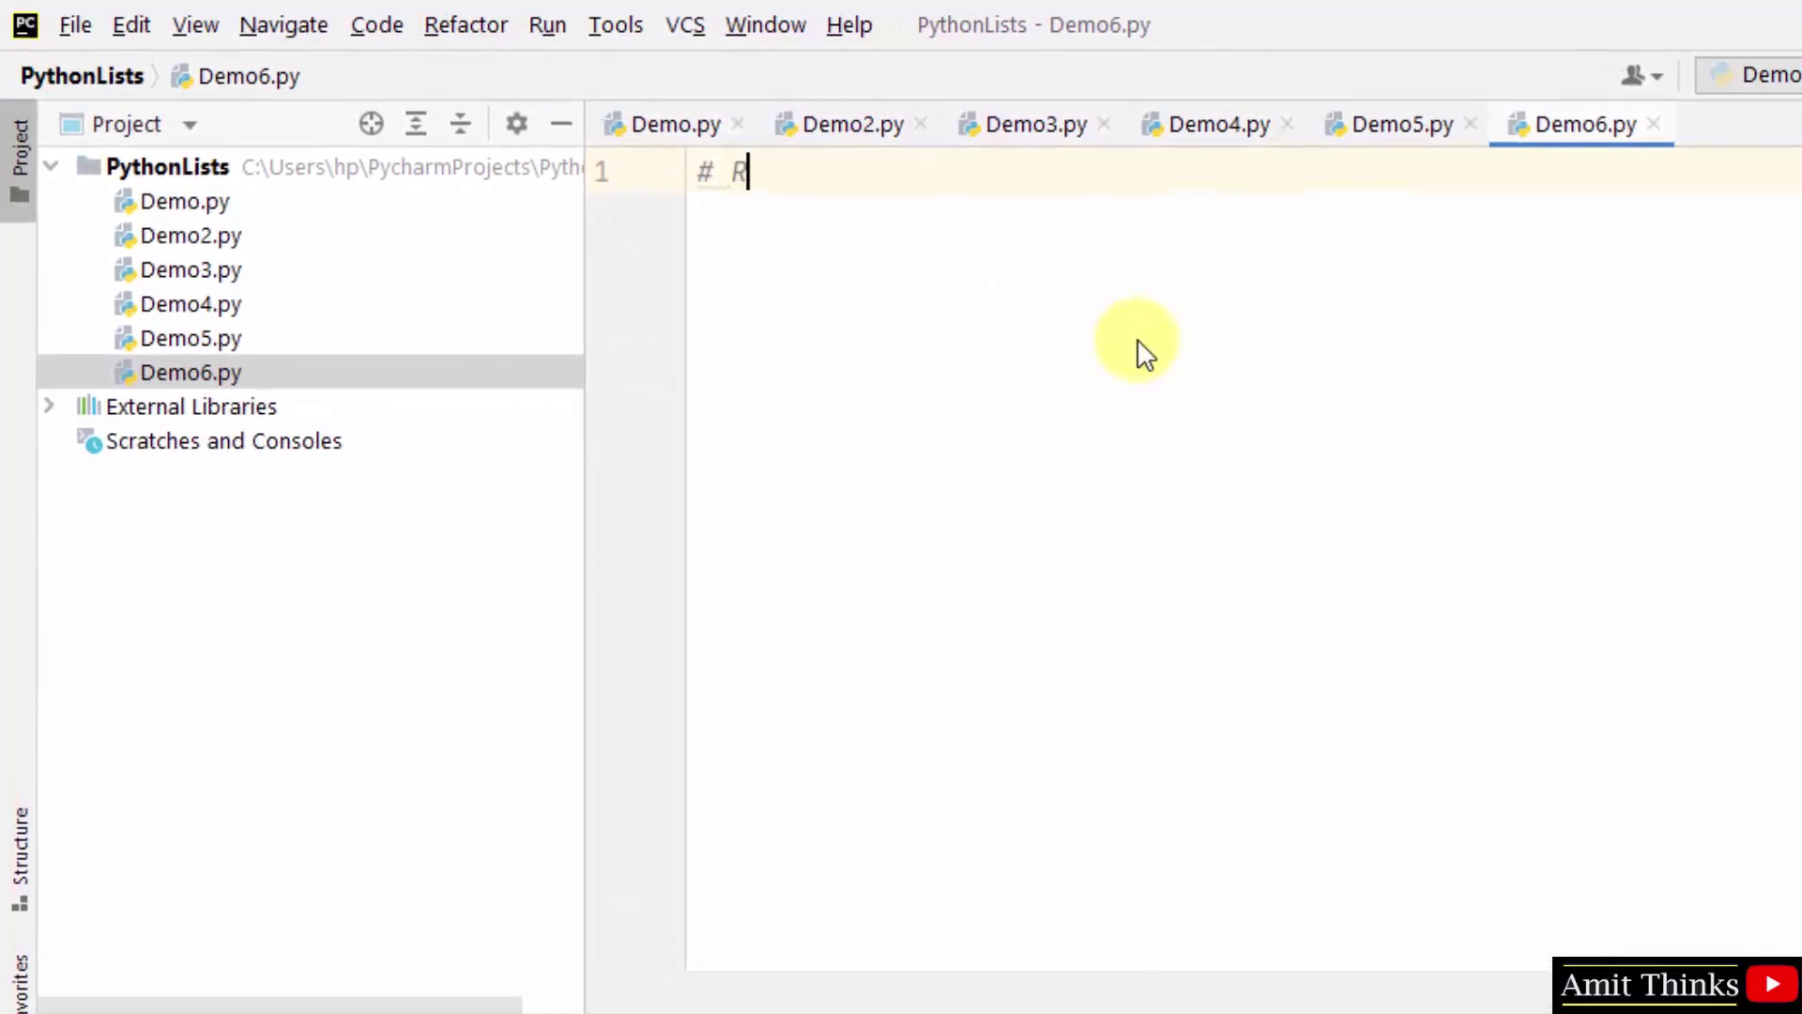
pyautogui.write('Remove element from ')
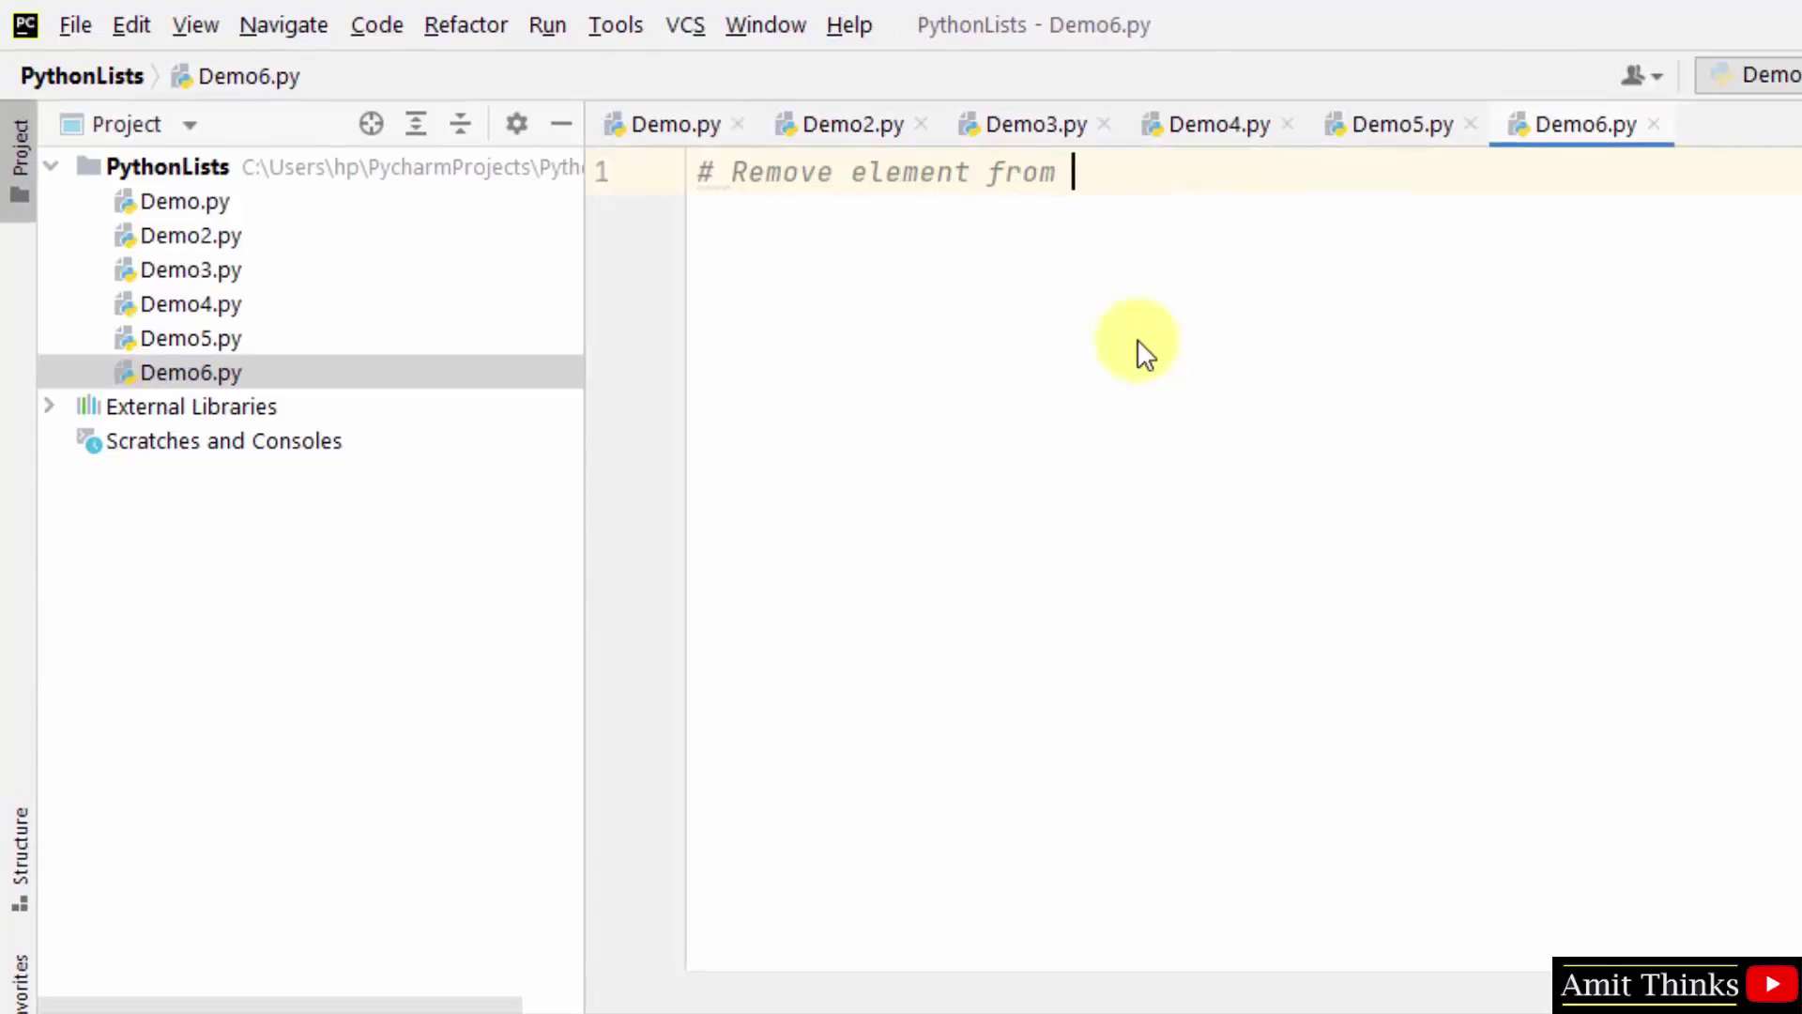
pyautogui.write('a specific position in the List')
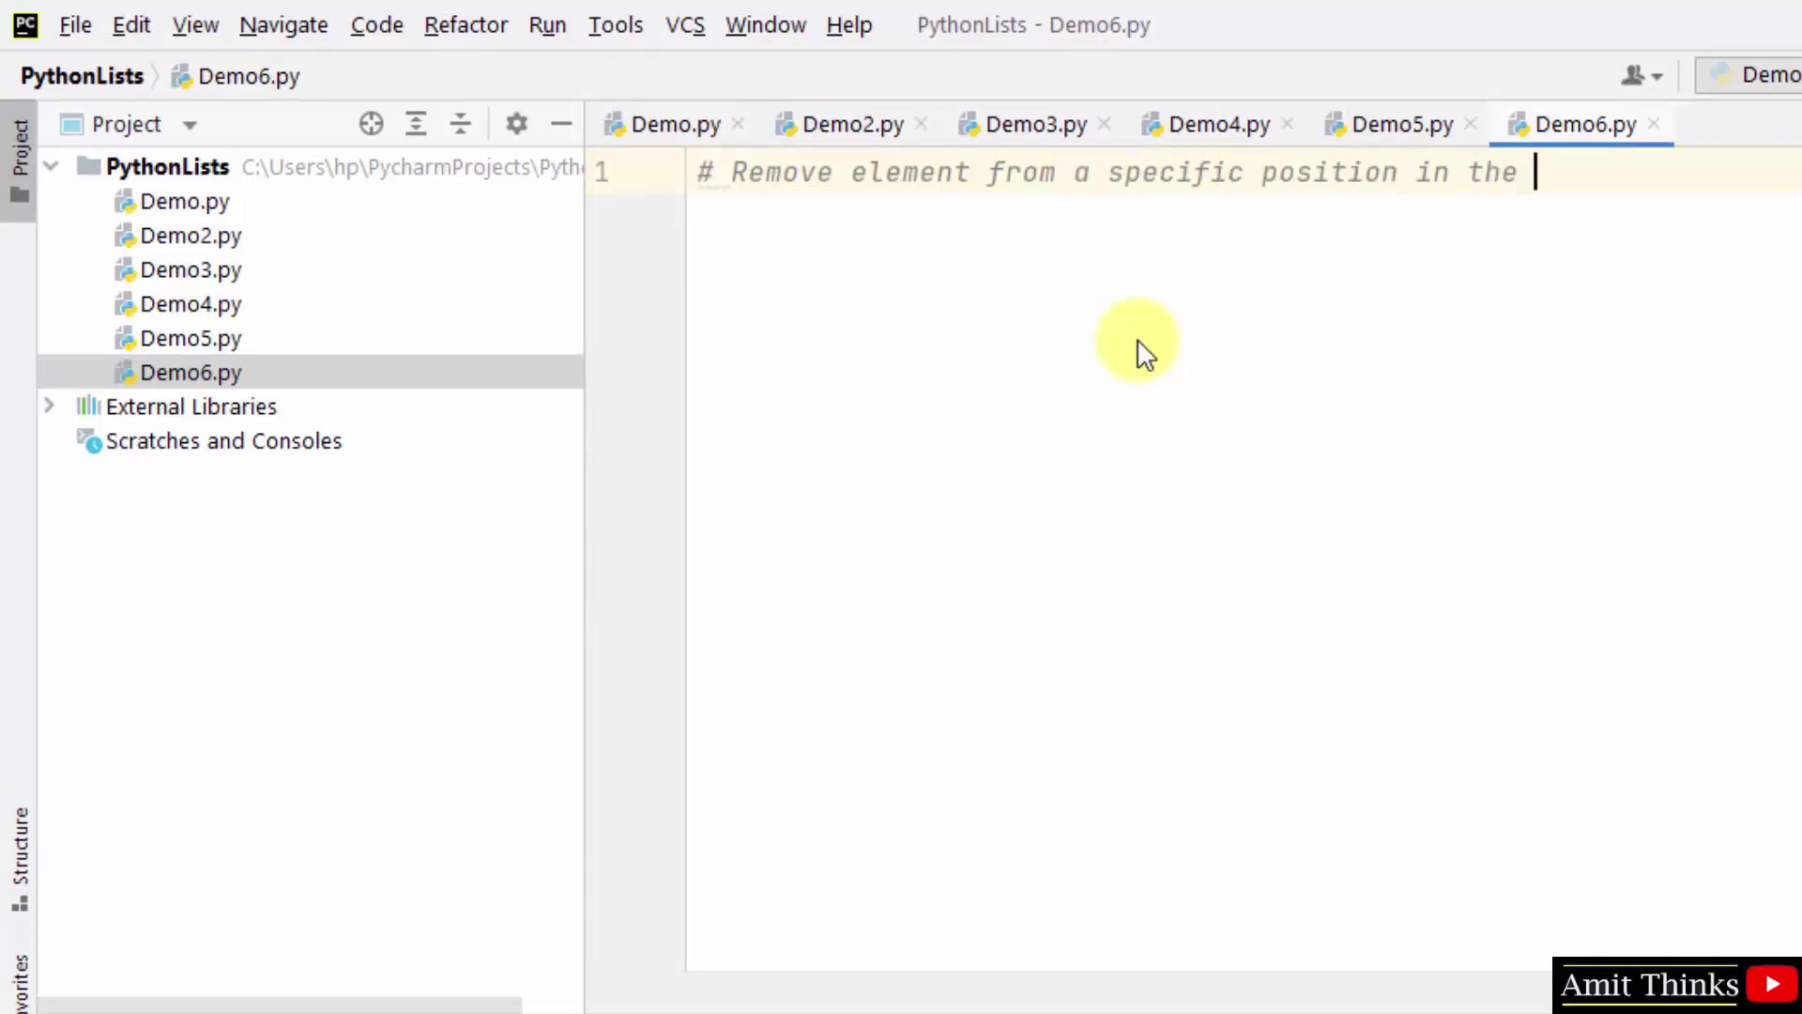
# Below the removal-by-position comment, add the five-name mylist and print(mylist) with trailing blank lines
pyautogui.press('Return')
pyautogui.press('Return')
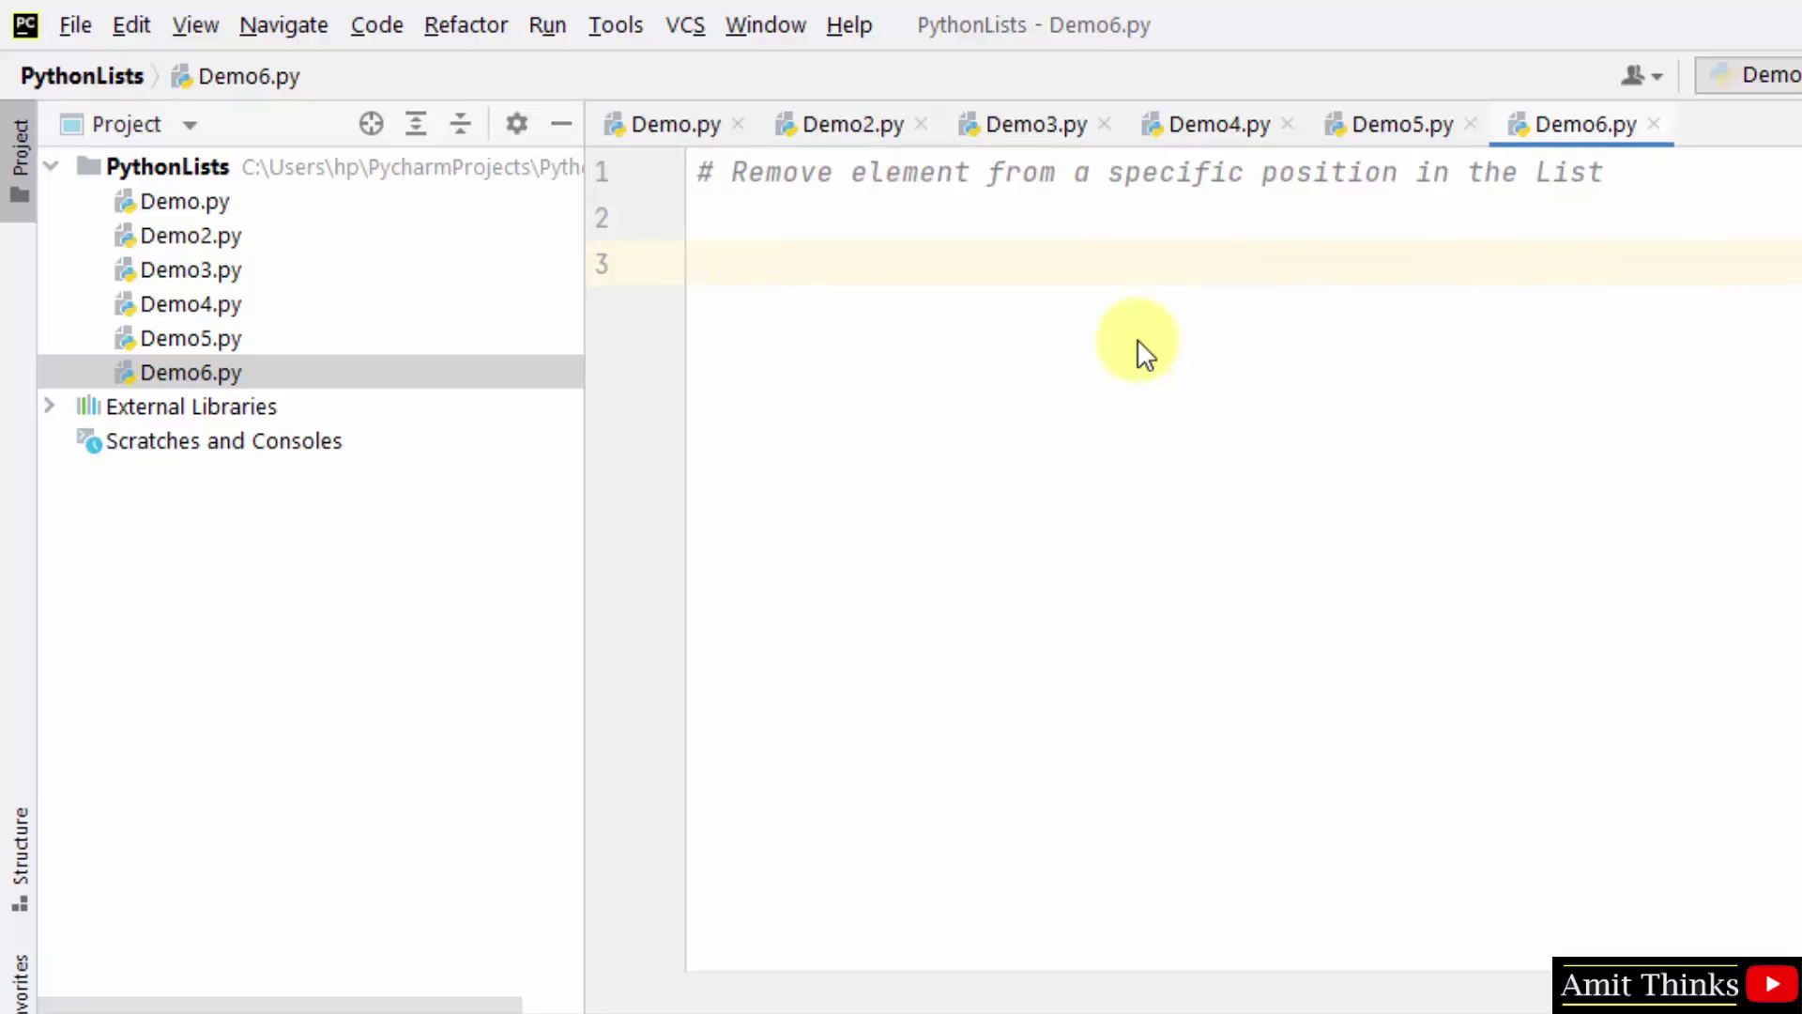
pyautogui.write('mylist = ["Nathan", "Darren", "Blair", "Stacey", "Bryce"] print(mylist)')
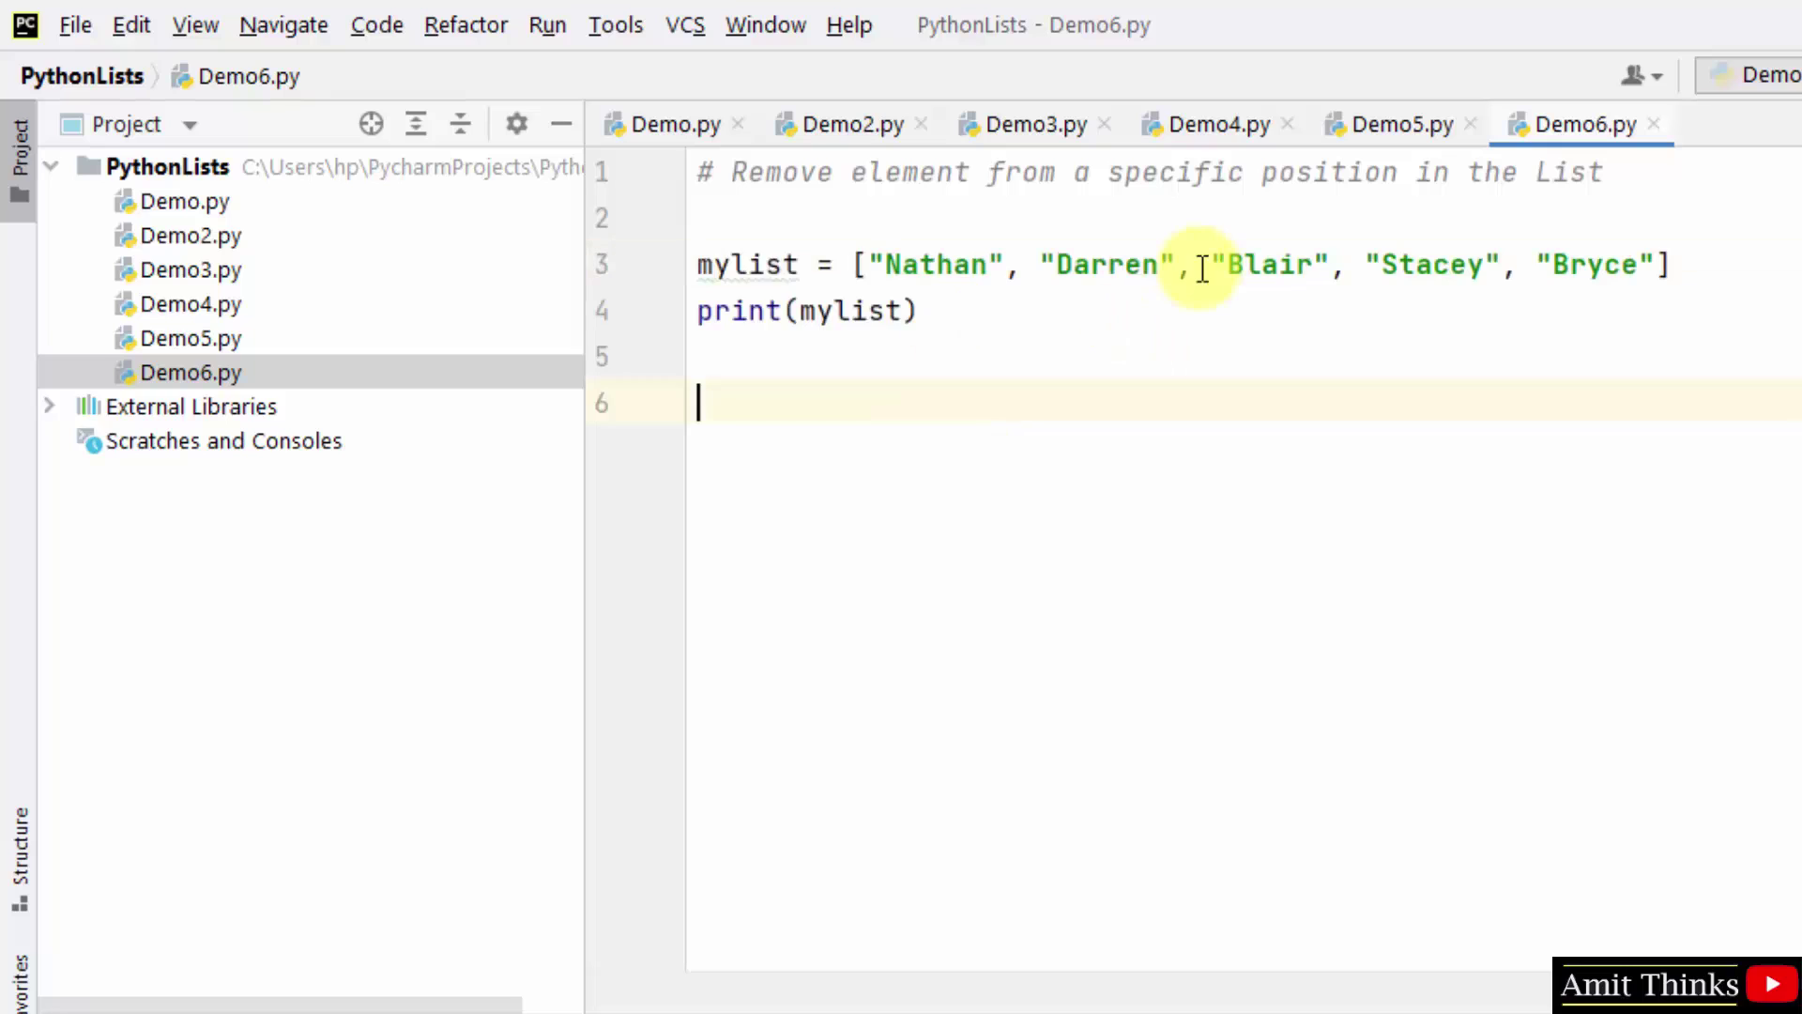
pyautogui.press('BackSpace')
pyautogui.press('BackSpace')
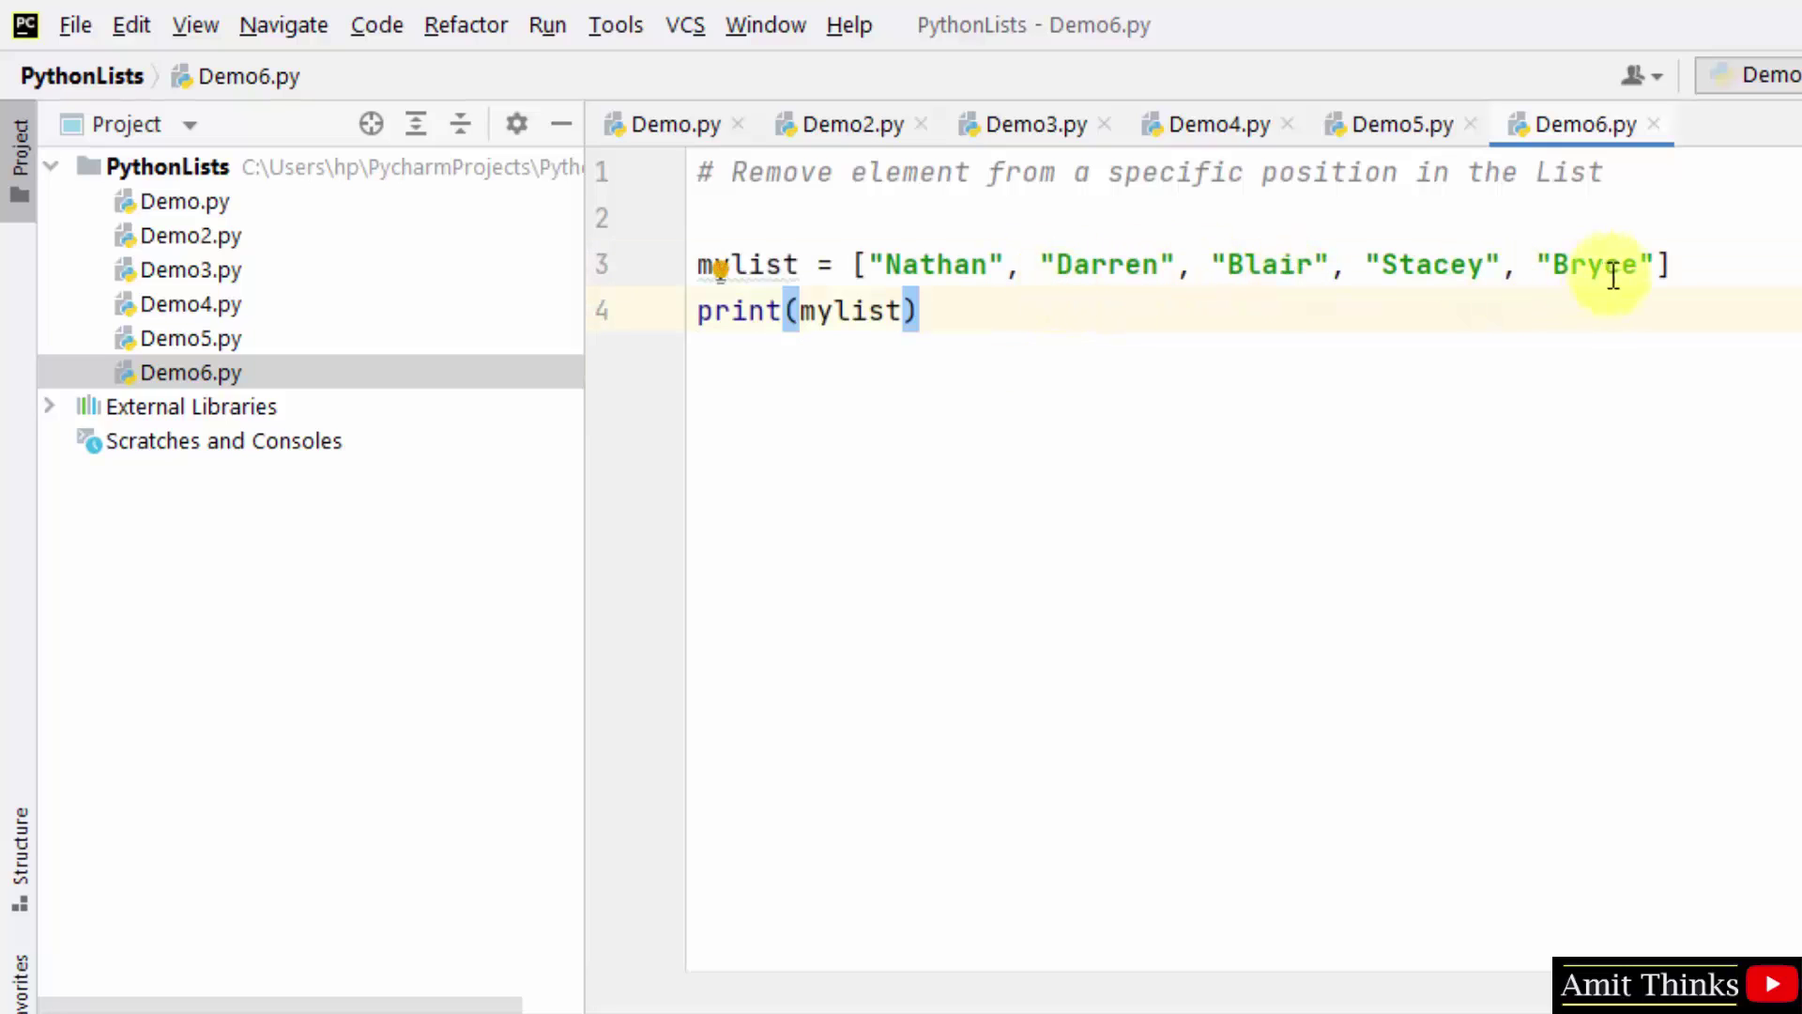
pyautogui.press('Return')
pyautogui.press('Return')
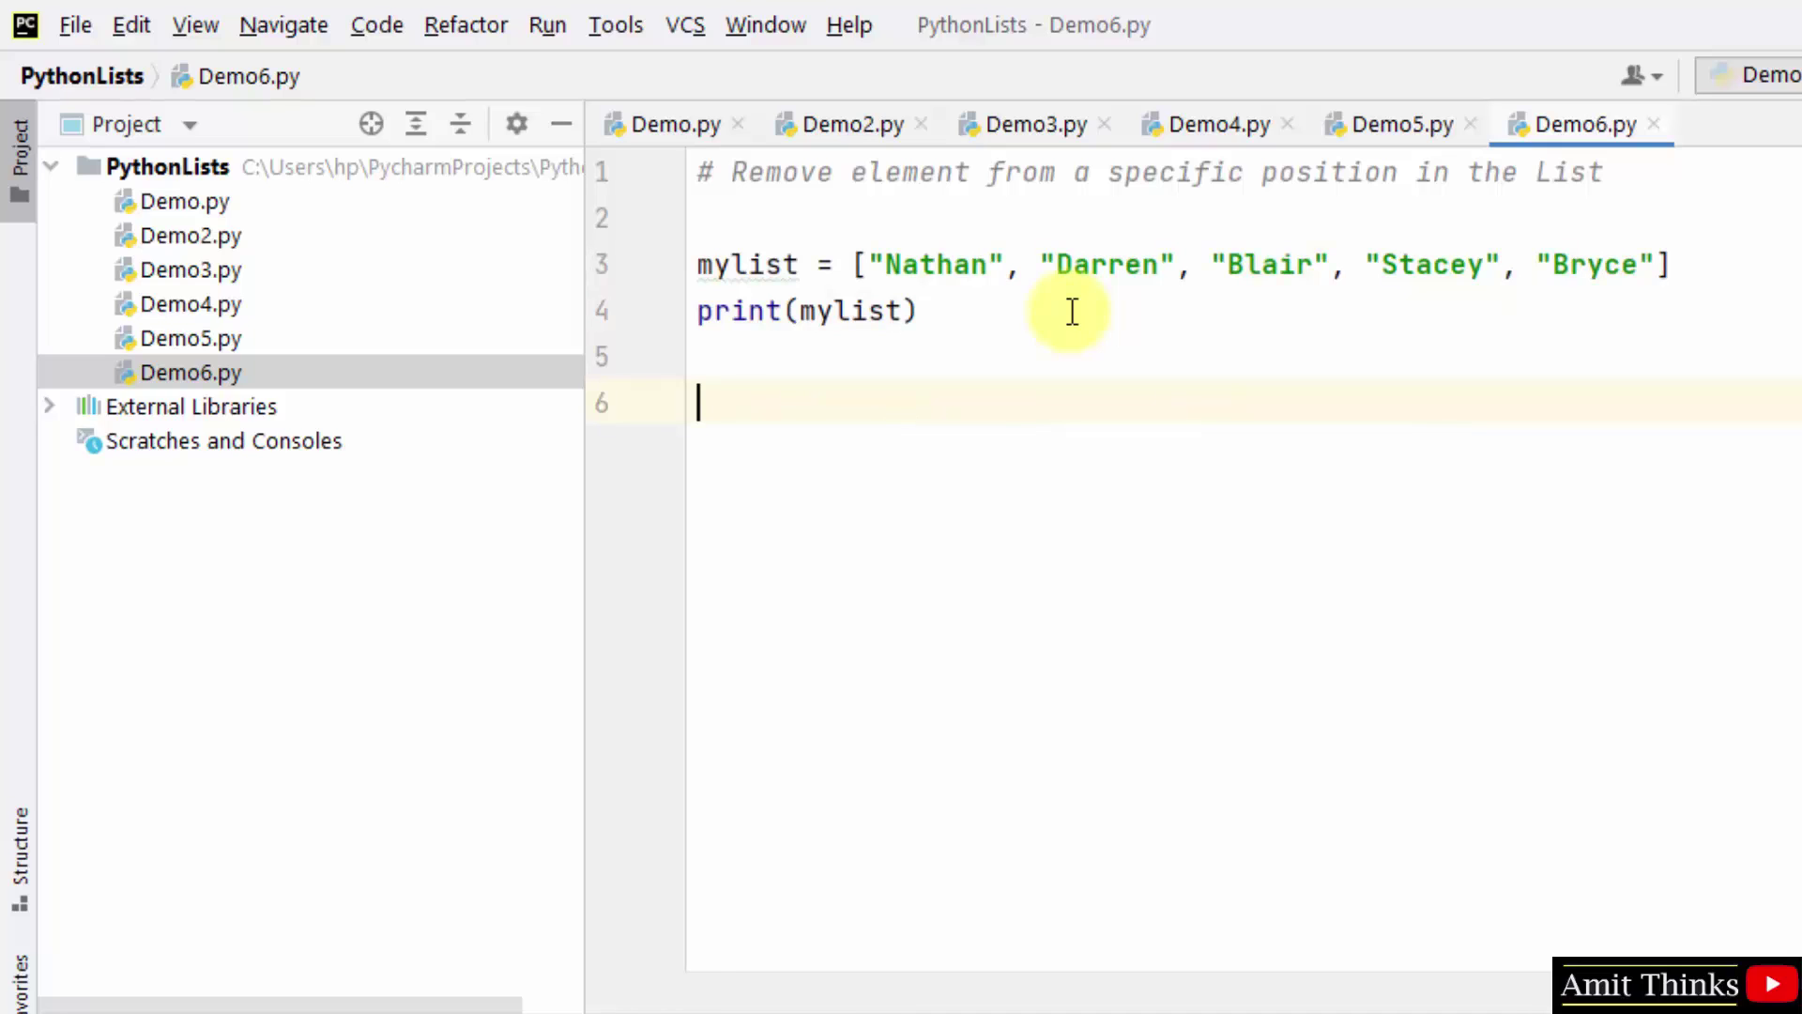
pyautogui.write('del mylist')
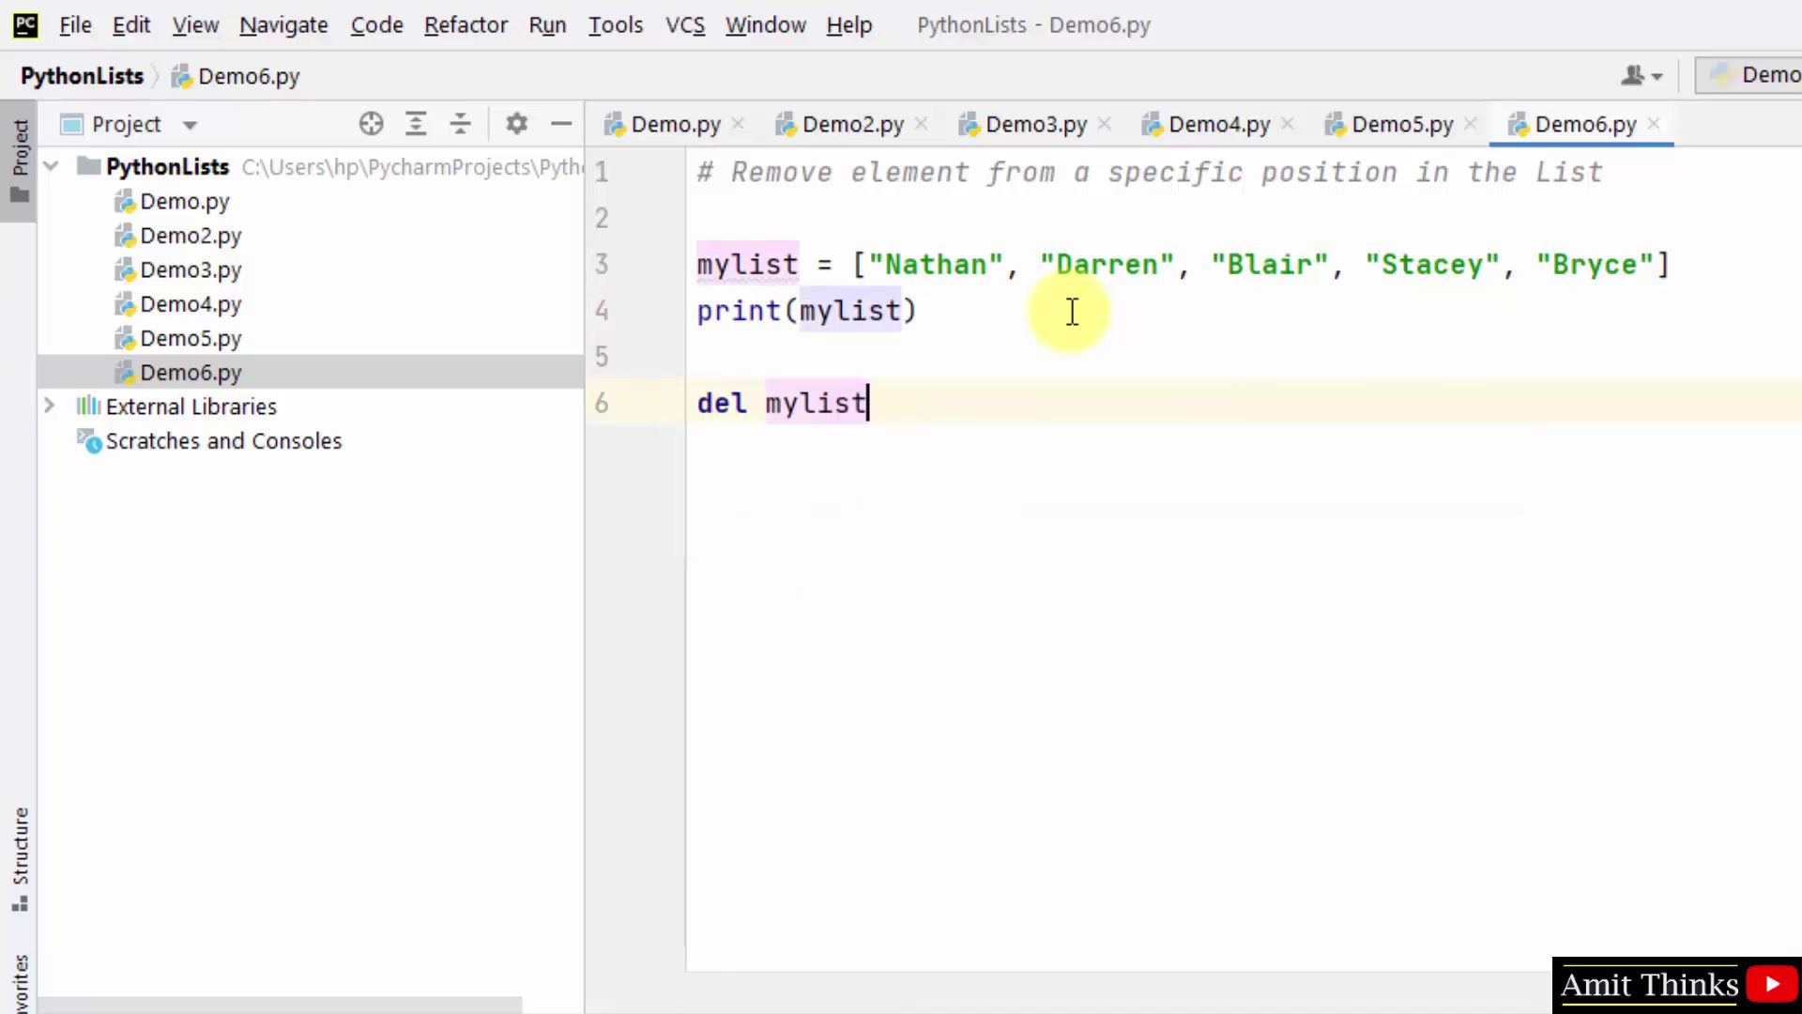
pyautogui.write('[]')
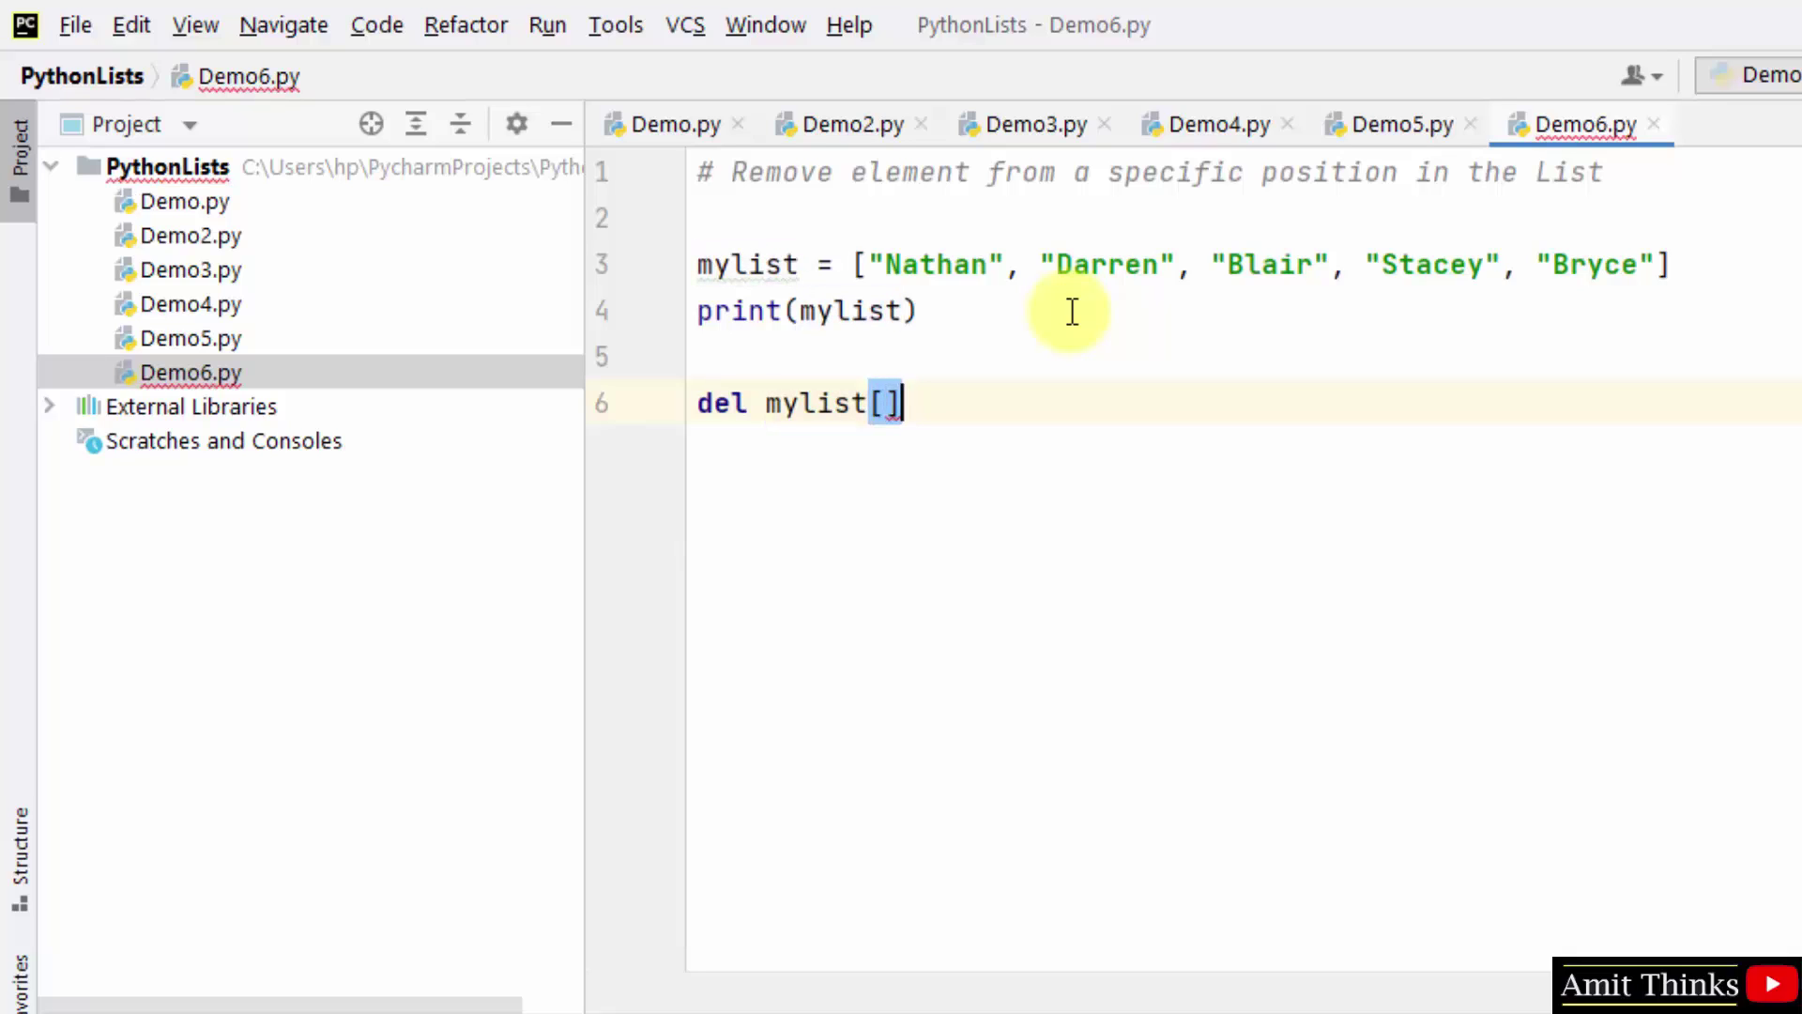
# Highlight Nathan at index 0 and Darren at index 1 to show which element del mylist[1] removes
pyautogui.doubleClick(1104, 264)
pyautogui.click(888, 403)
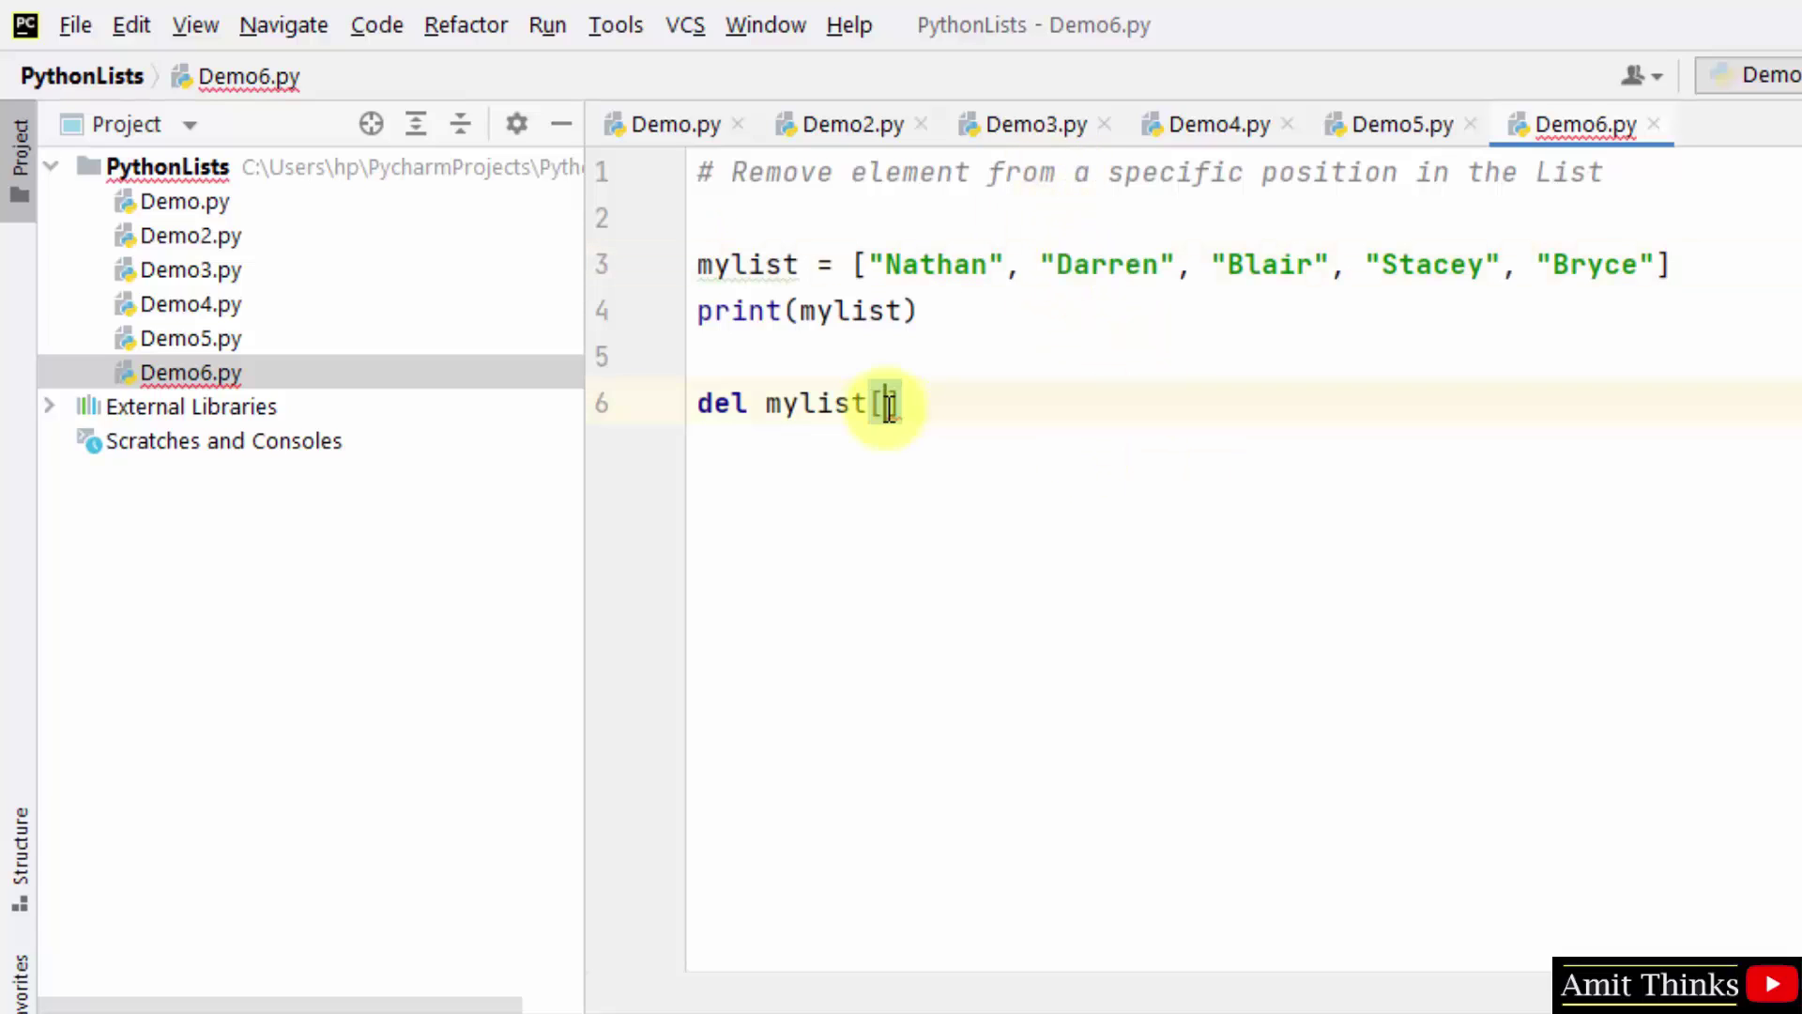
pyautogui.write('1')
pyautogui.click(955, 265)
pyautogui.click(1108, 266)
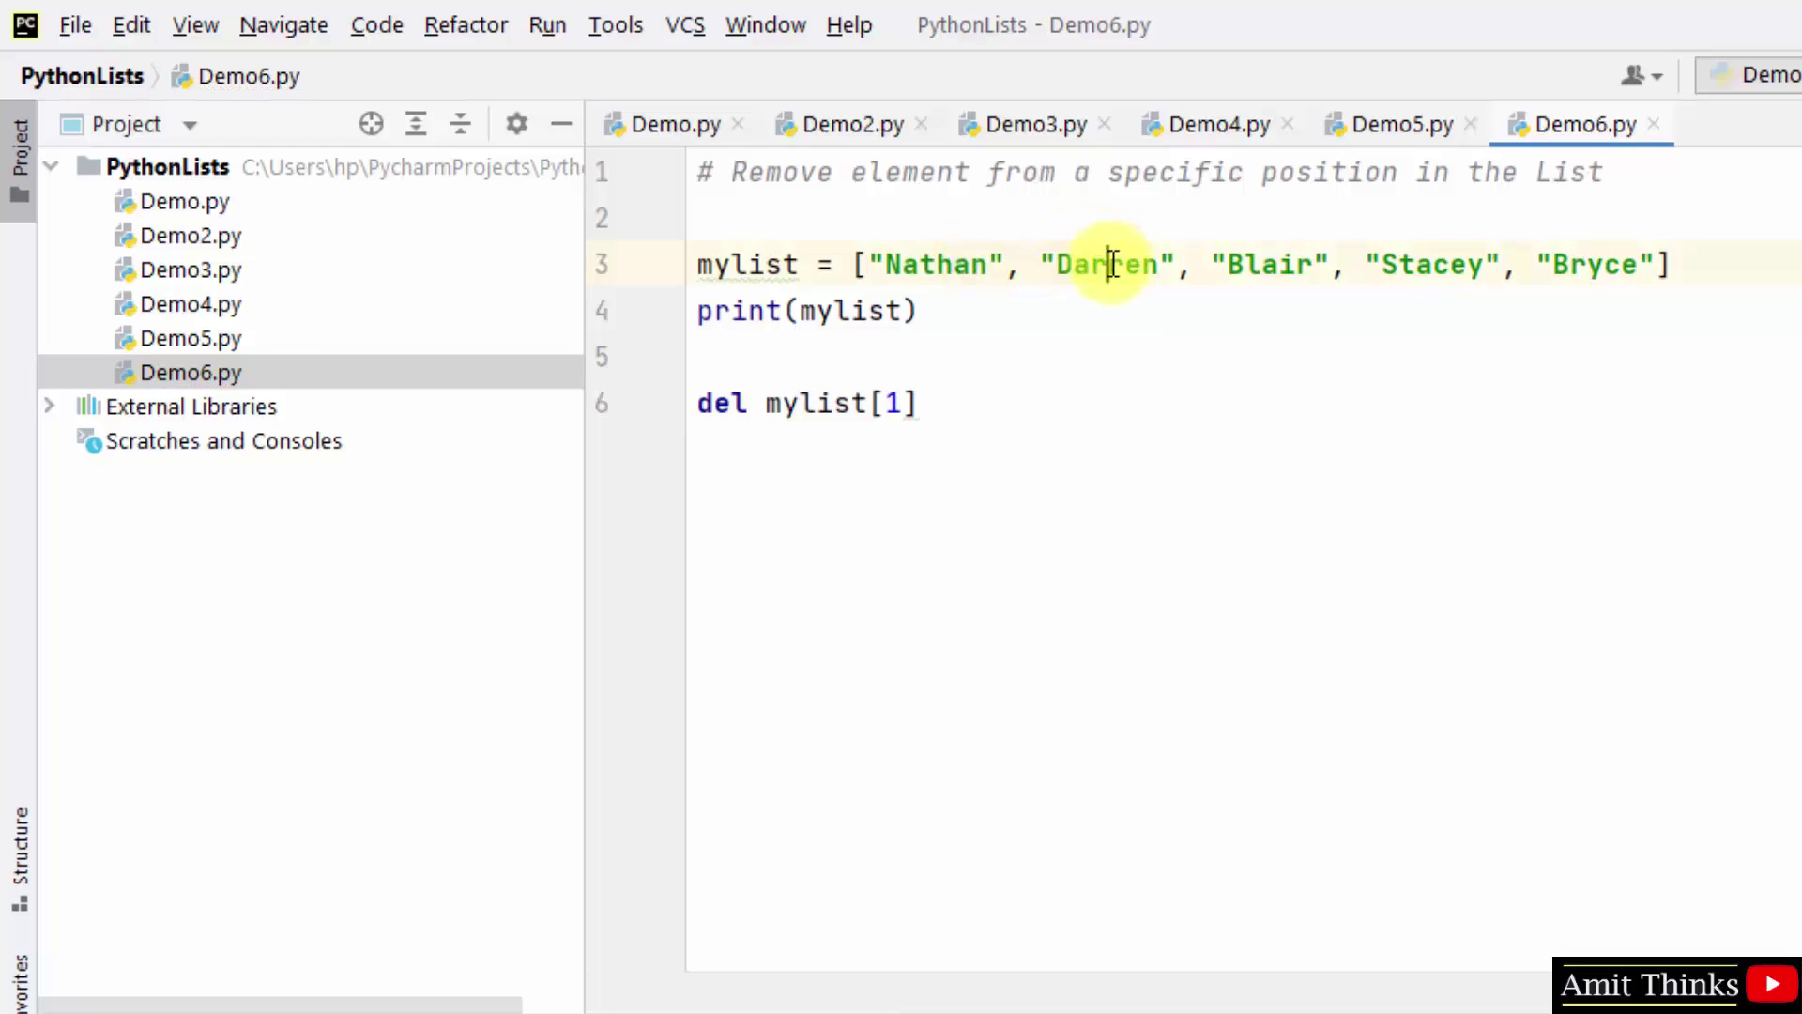
pyautogui.click(926, 265)
pyautogui.click(1124, 264)
pyautogui.doubleClick(1103, 265)
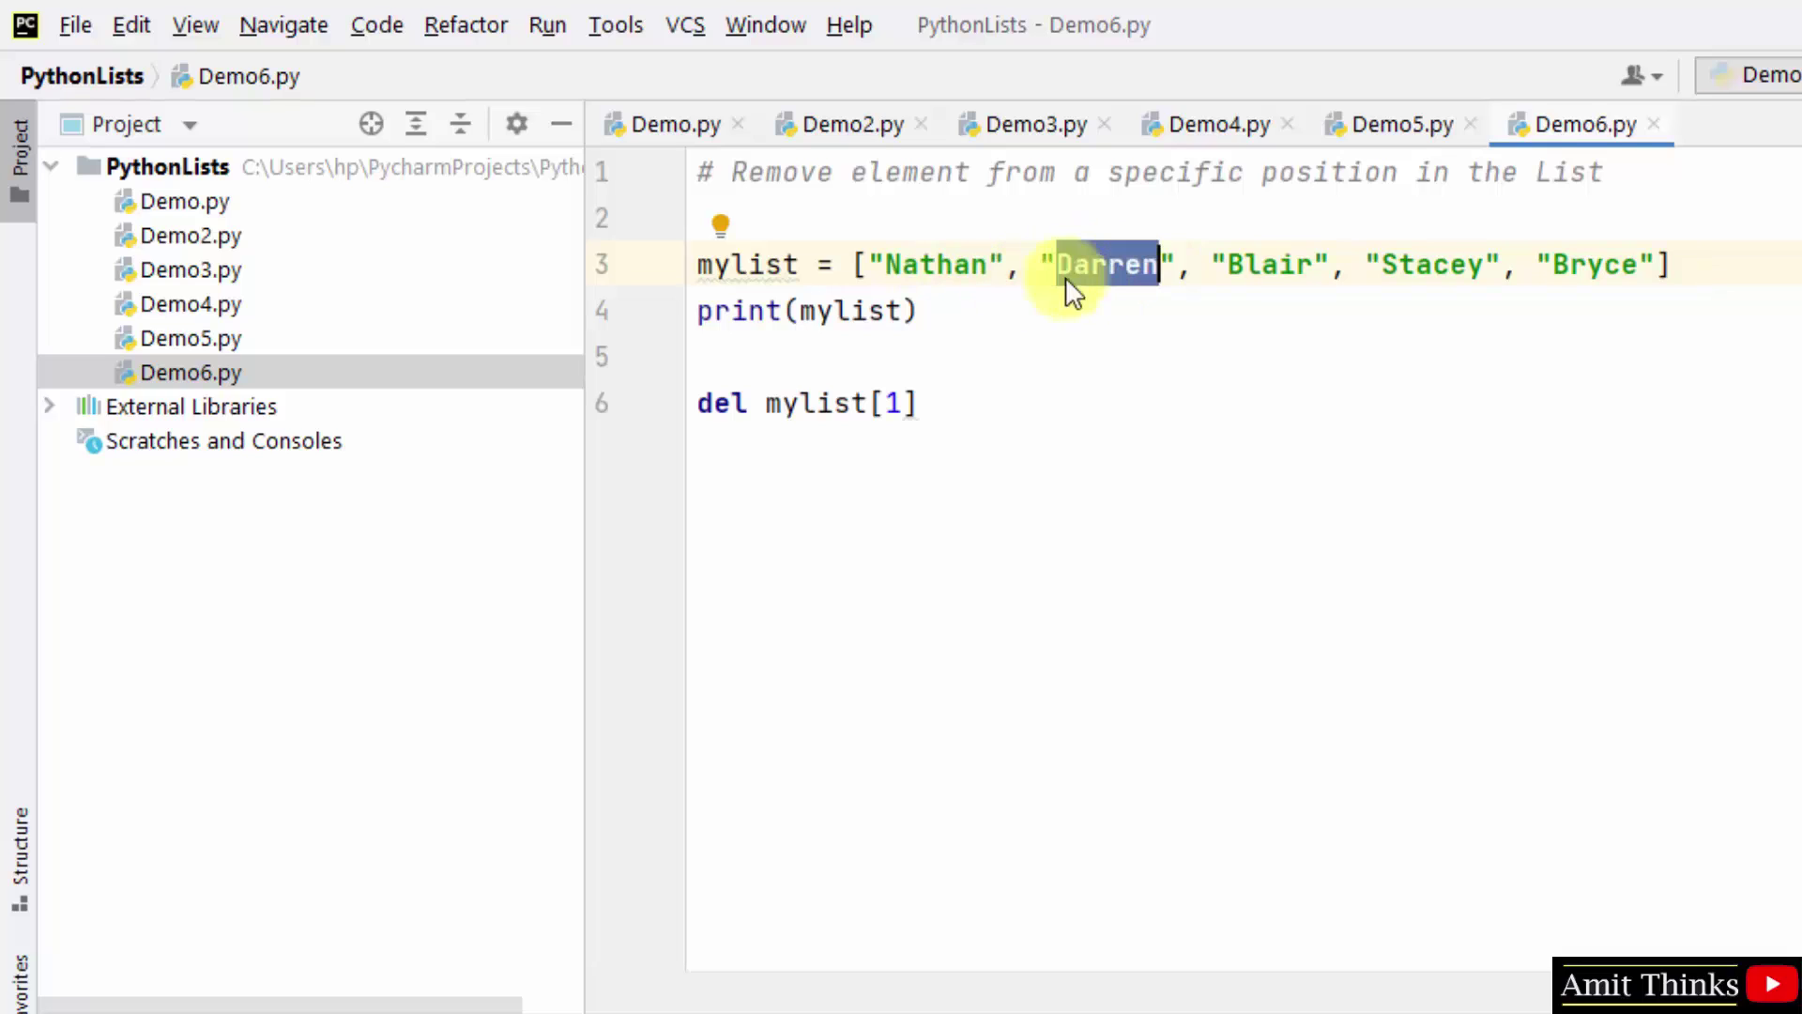
pyautogui.doubleClick(925, 265)
pyautogui.doubleClick(1109, 264)
pyautogui.click(1112, 265)
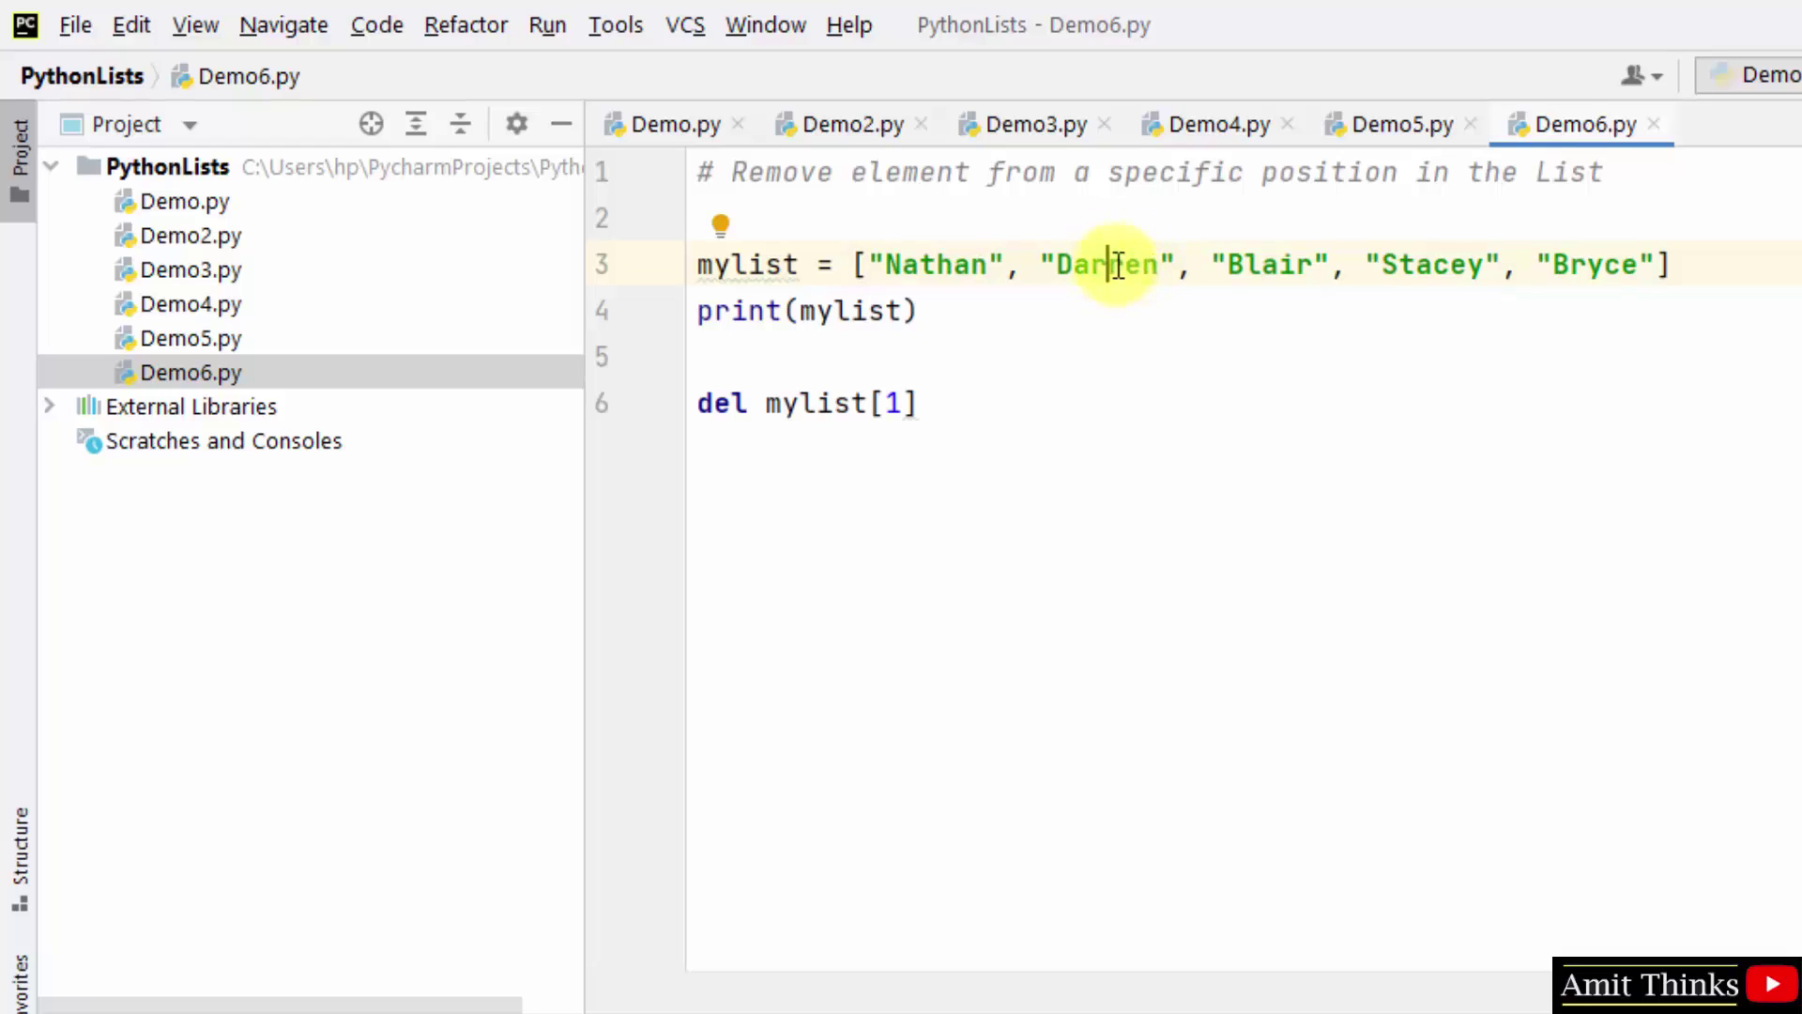
# Add print("Updated List = \n",mylist) on line 8, below del mylist[1]
pyautogui.click(922, 403)
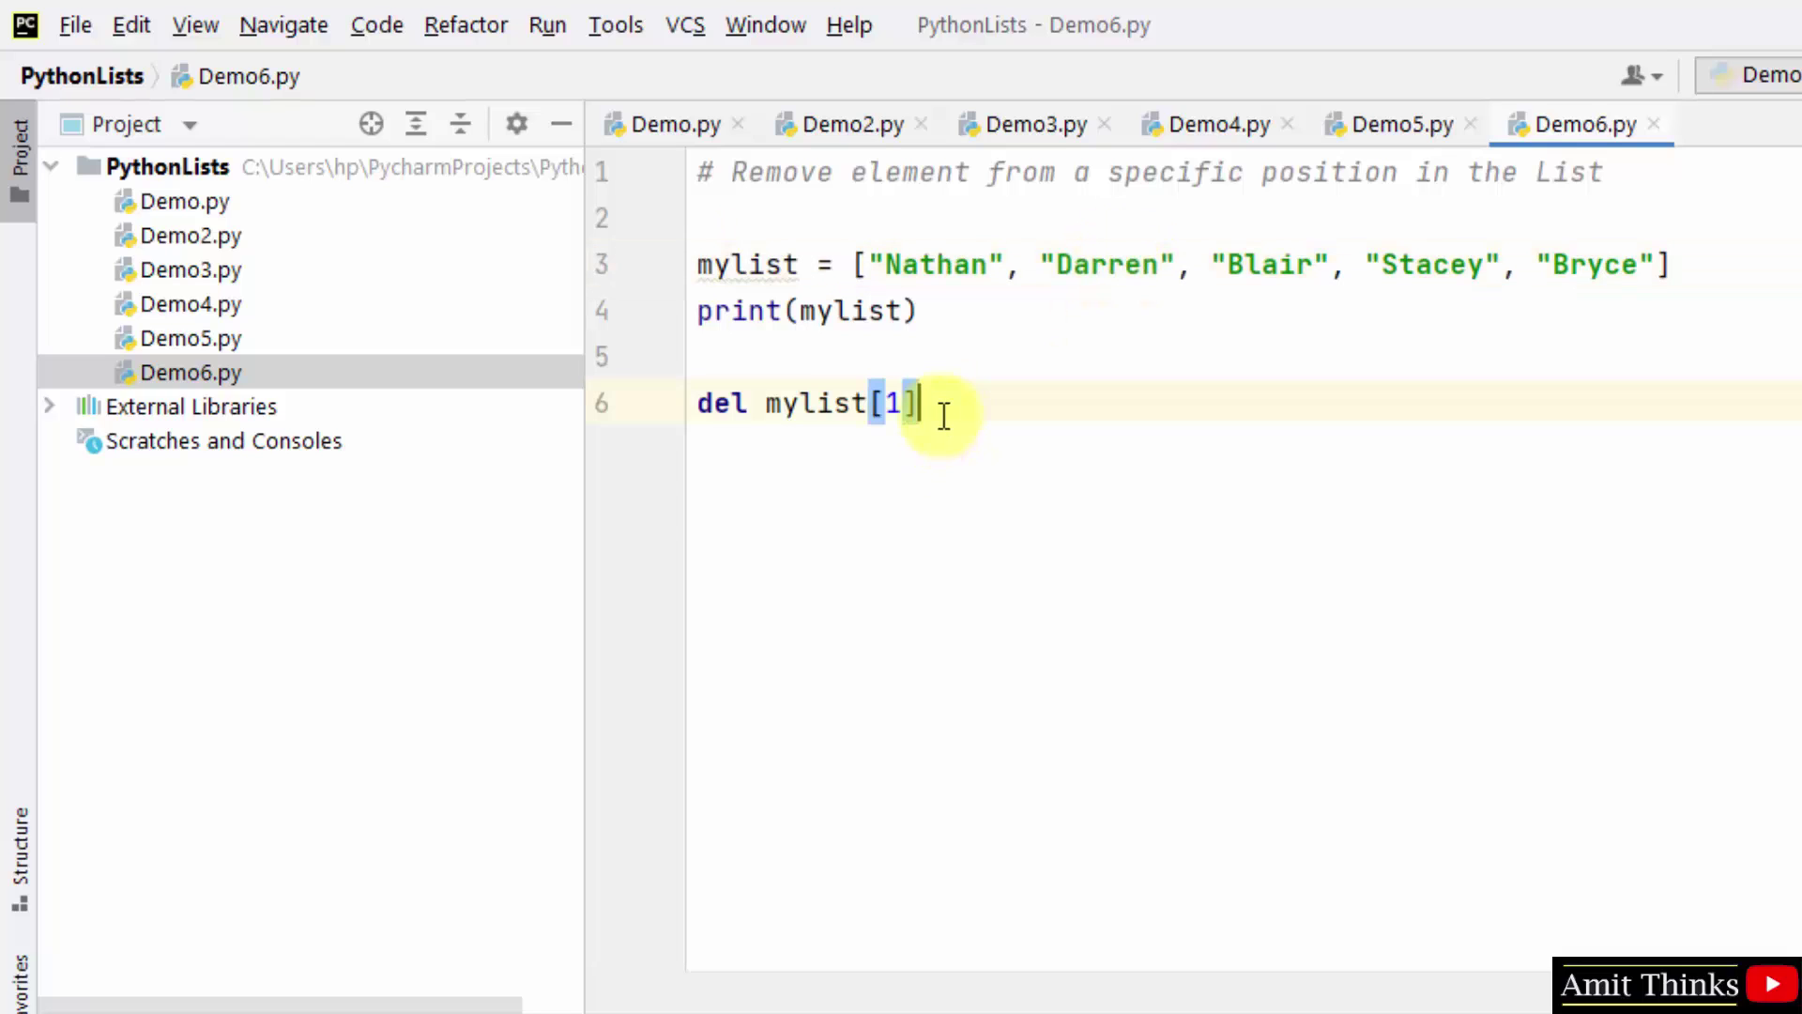
pyautogui.press('Return')
pyautogui.press('Return')
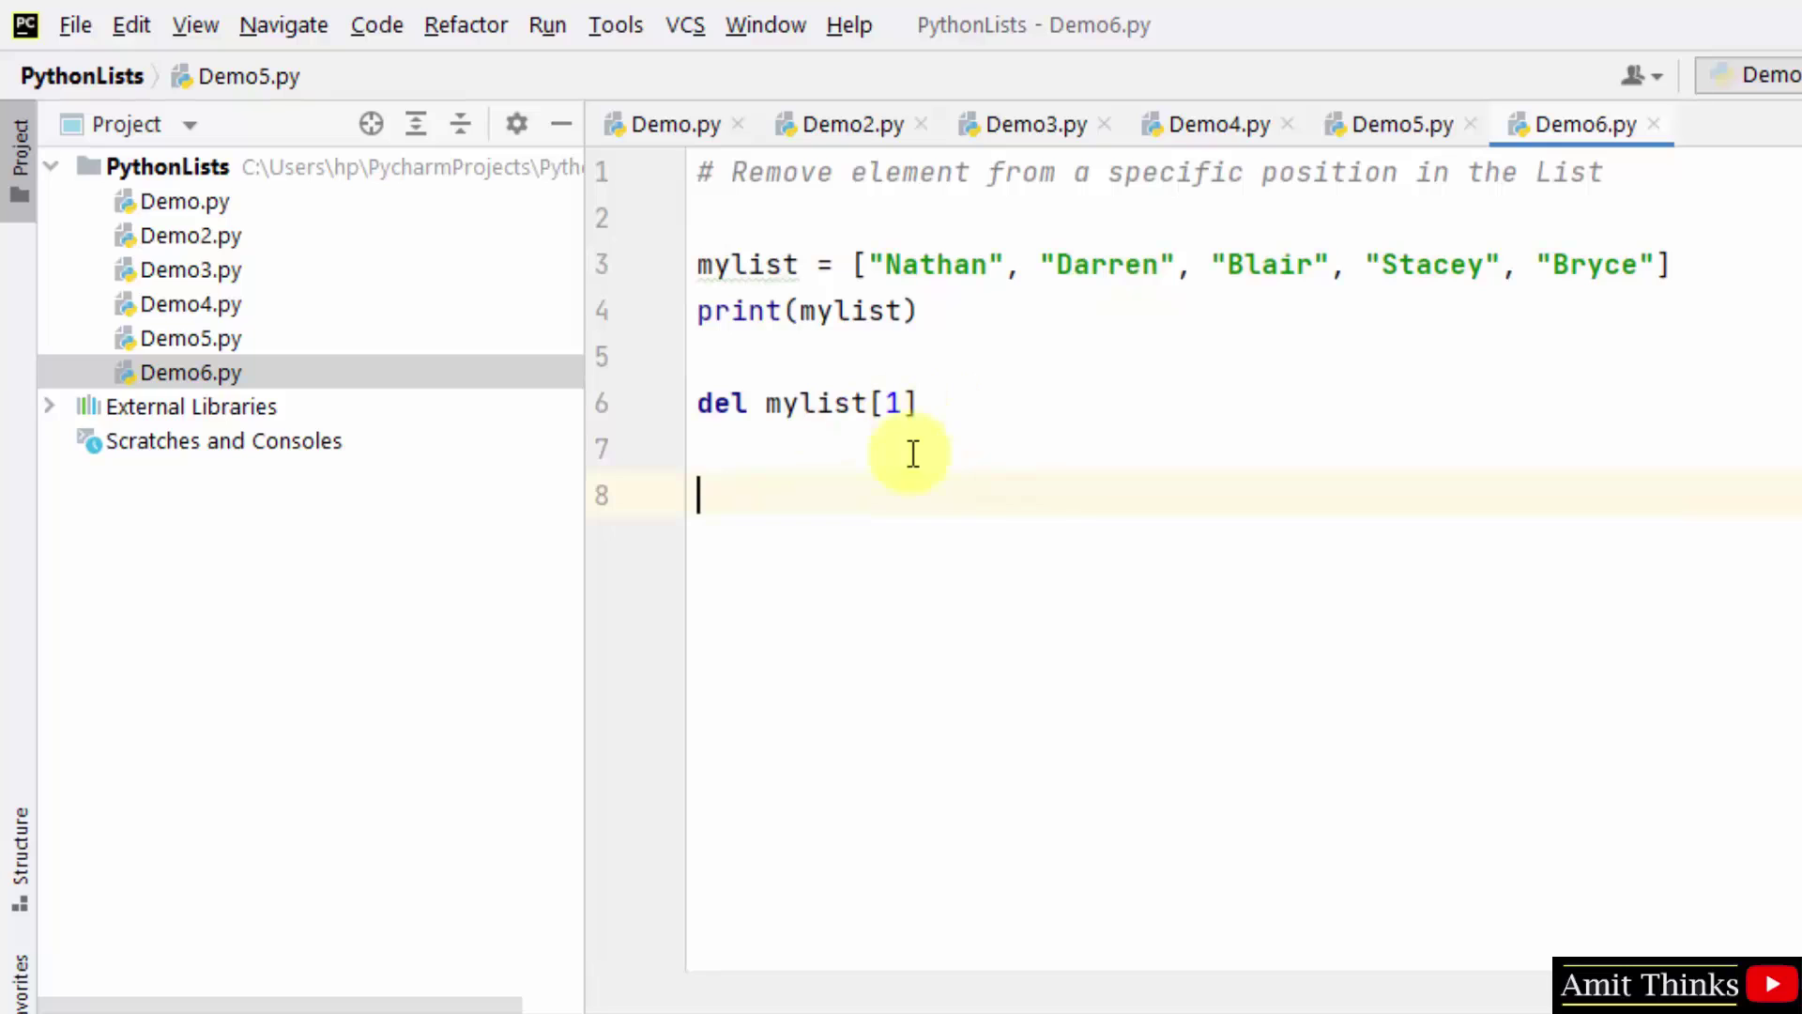
pyautogui.write('print("Updated List = \\n",mylist)')
pyautogui.rightClick(1358, 458)
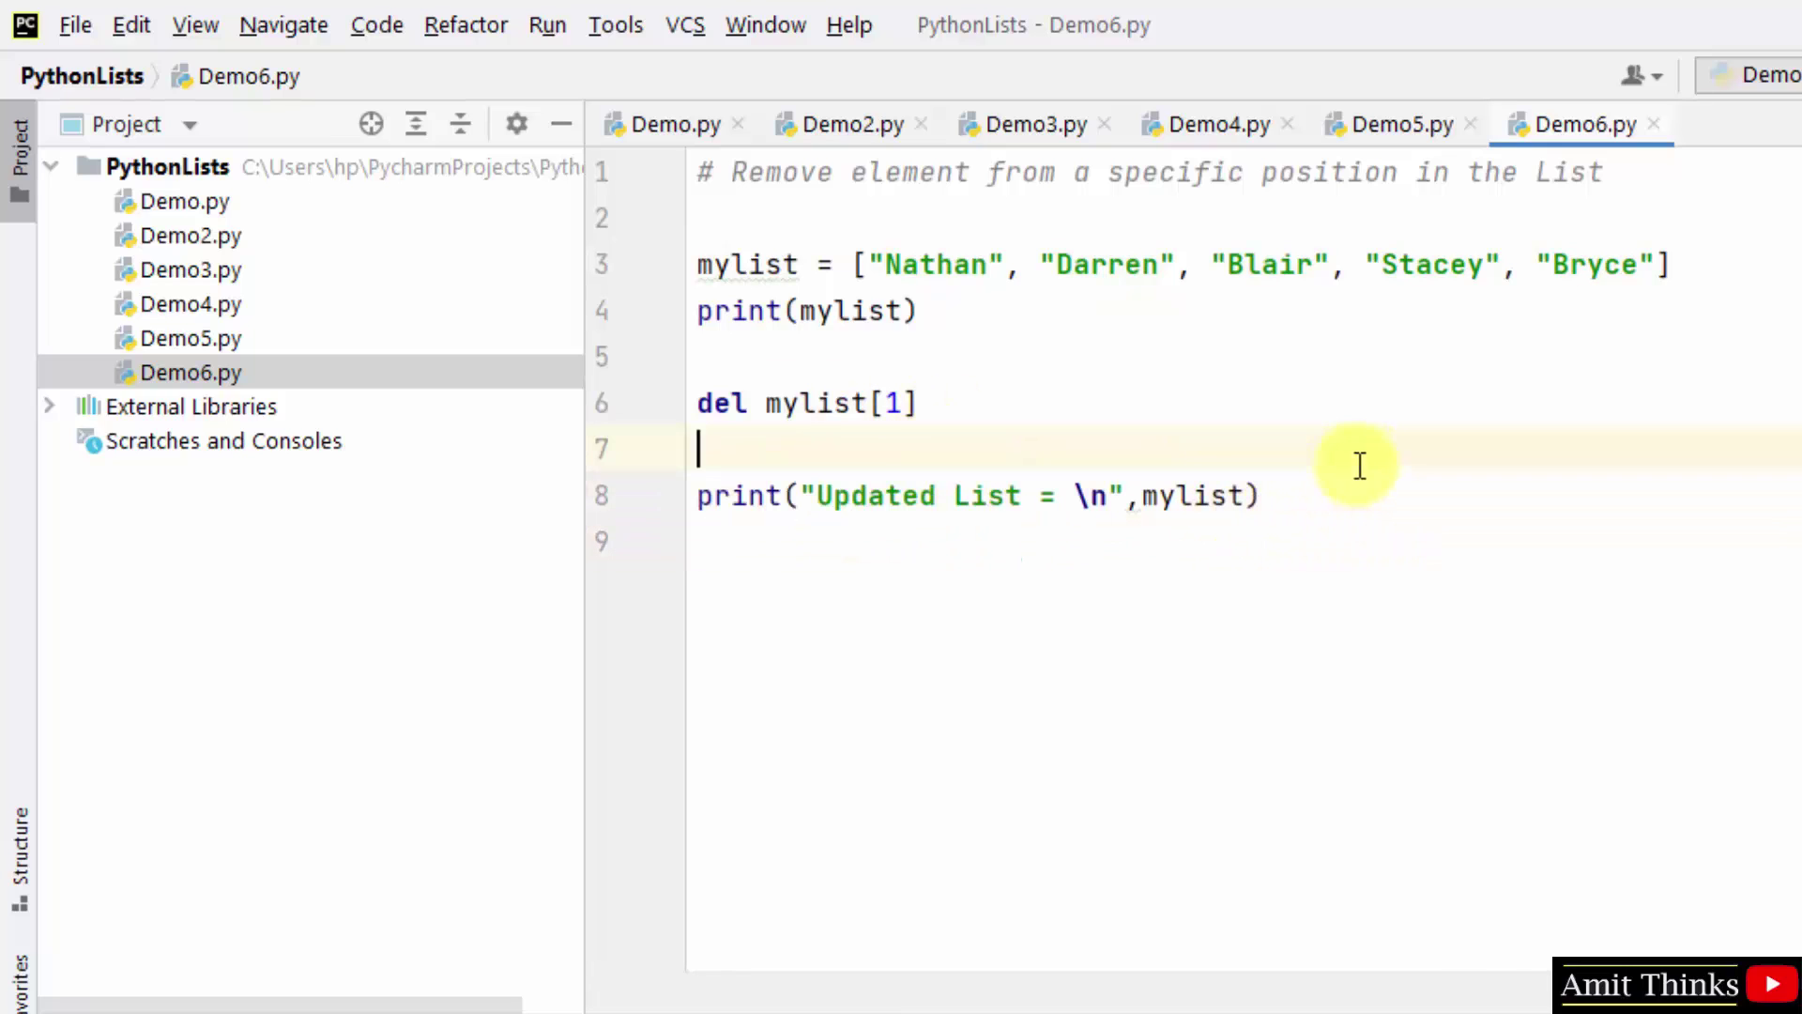
pyautogui.click(1546, 851)
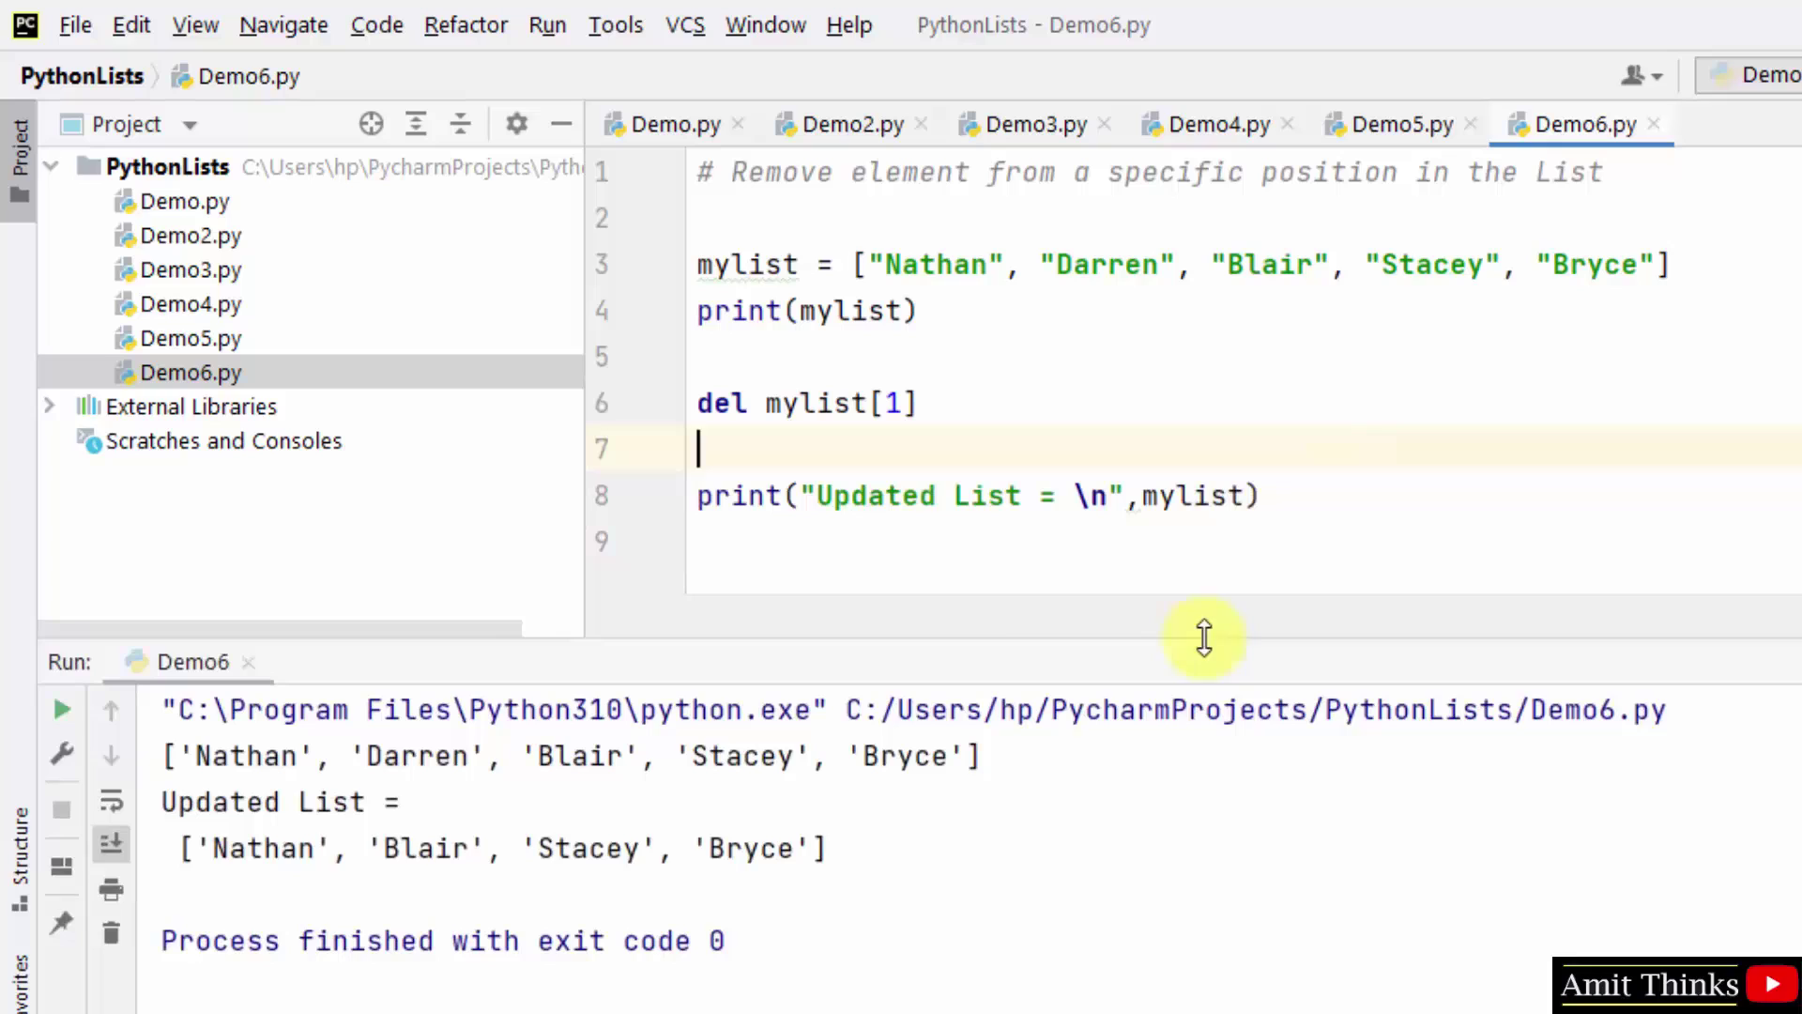
pyautogui.doubleClick(423, 848)
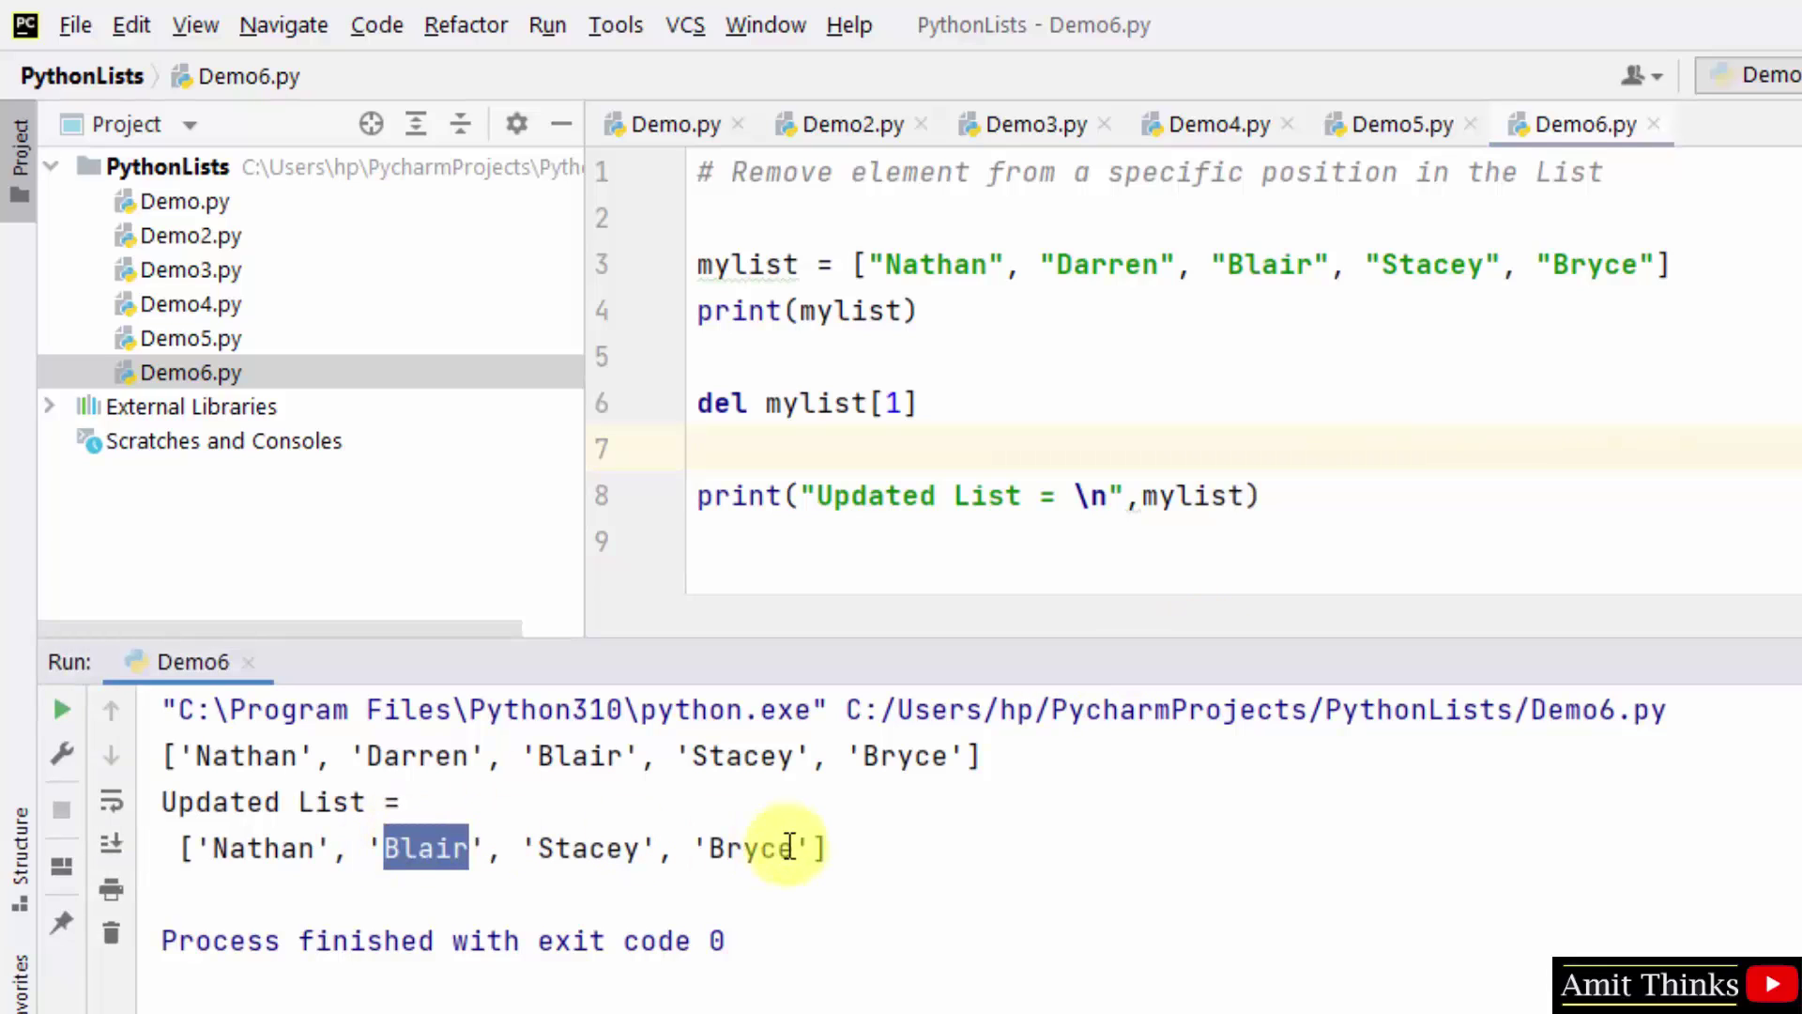
pyautogui.doubleClick(417, 755)
pyautogui.doubleClick(331, 801)
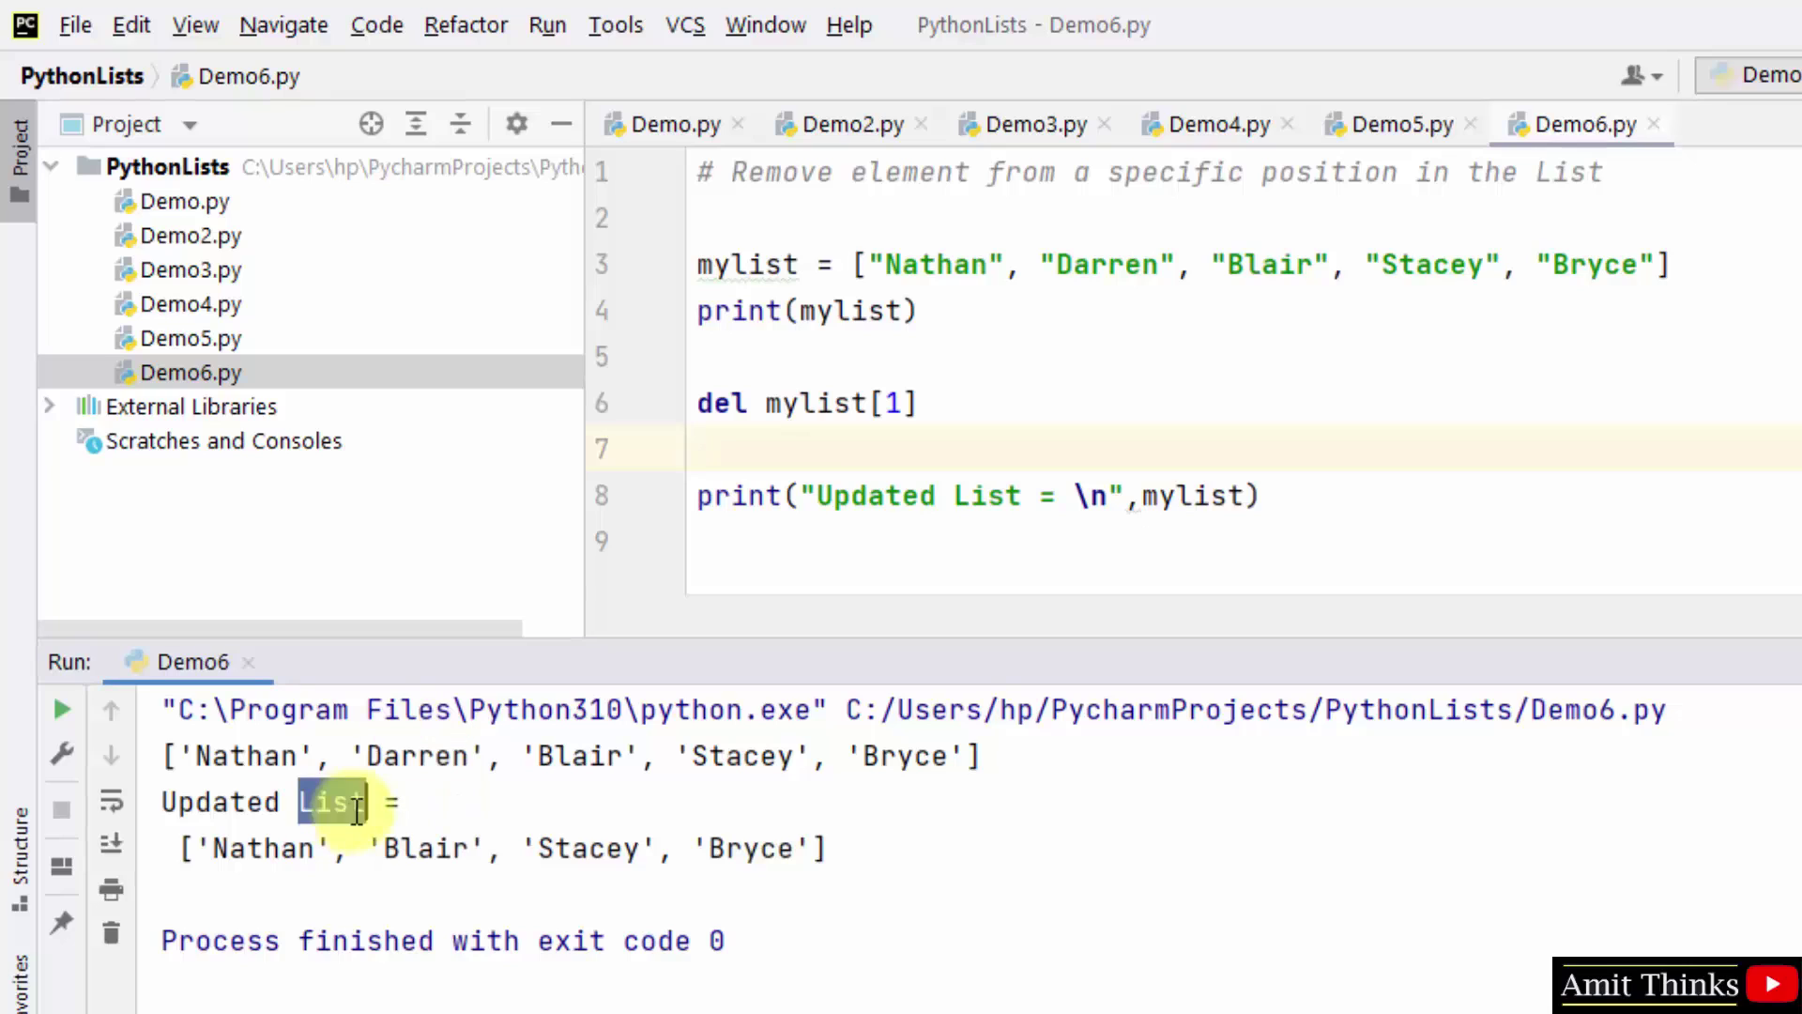
pyautogui.doubleClick(418, 756)
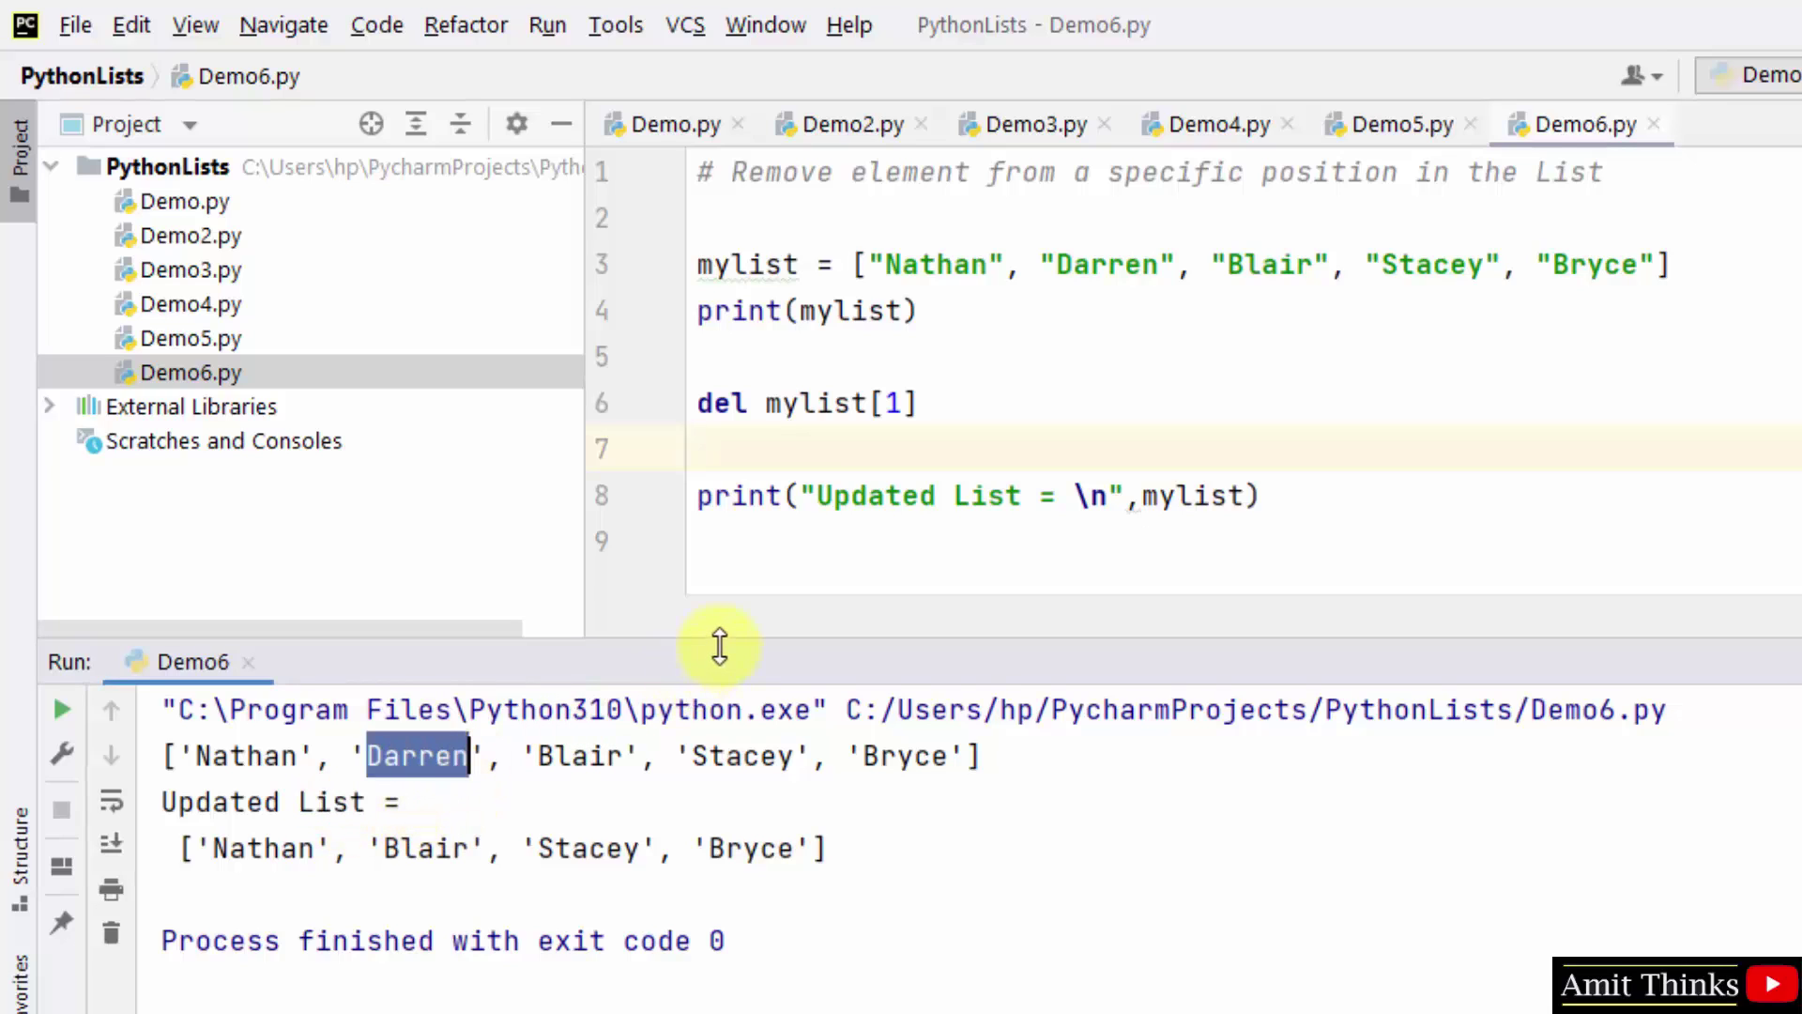
pyautogui.hotkey('shift', 'Escape')
pyautogui.click(915, 451)
pyautogui.hotkey('ctrl', 'a')
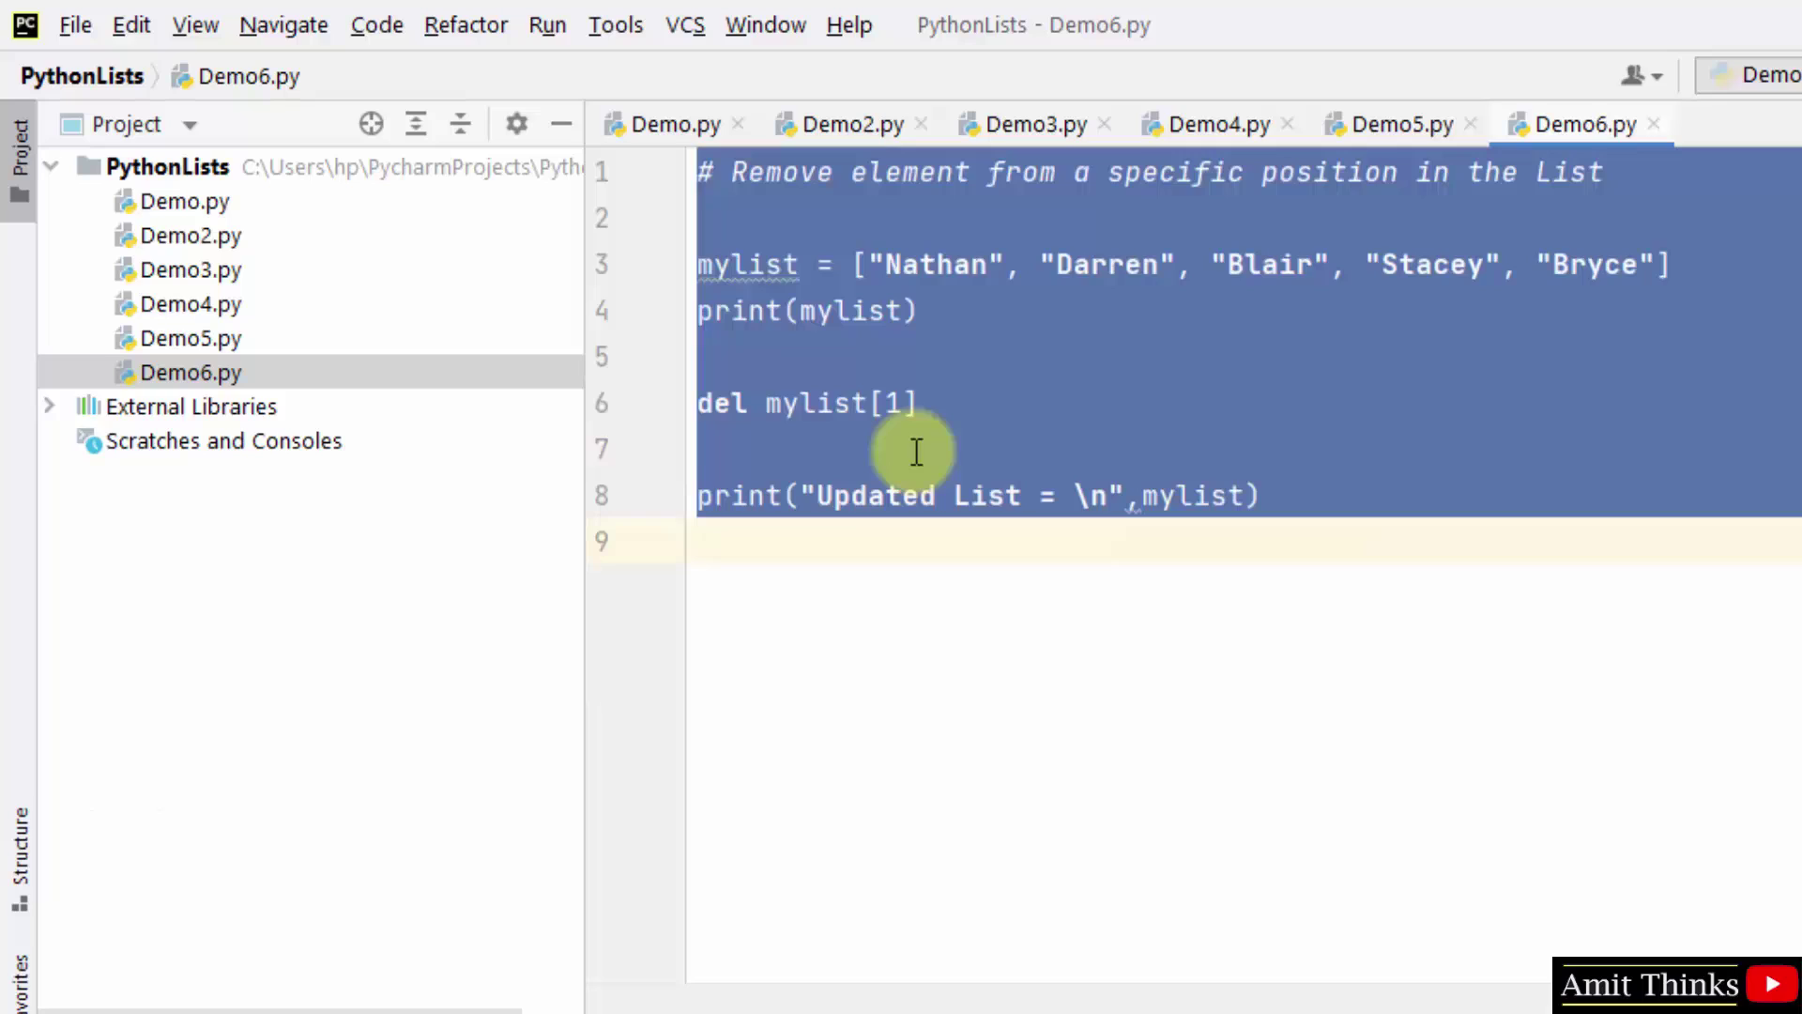
pyautogui.click(913, 450)
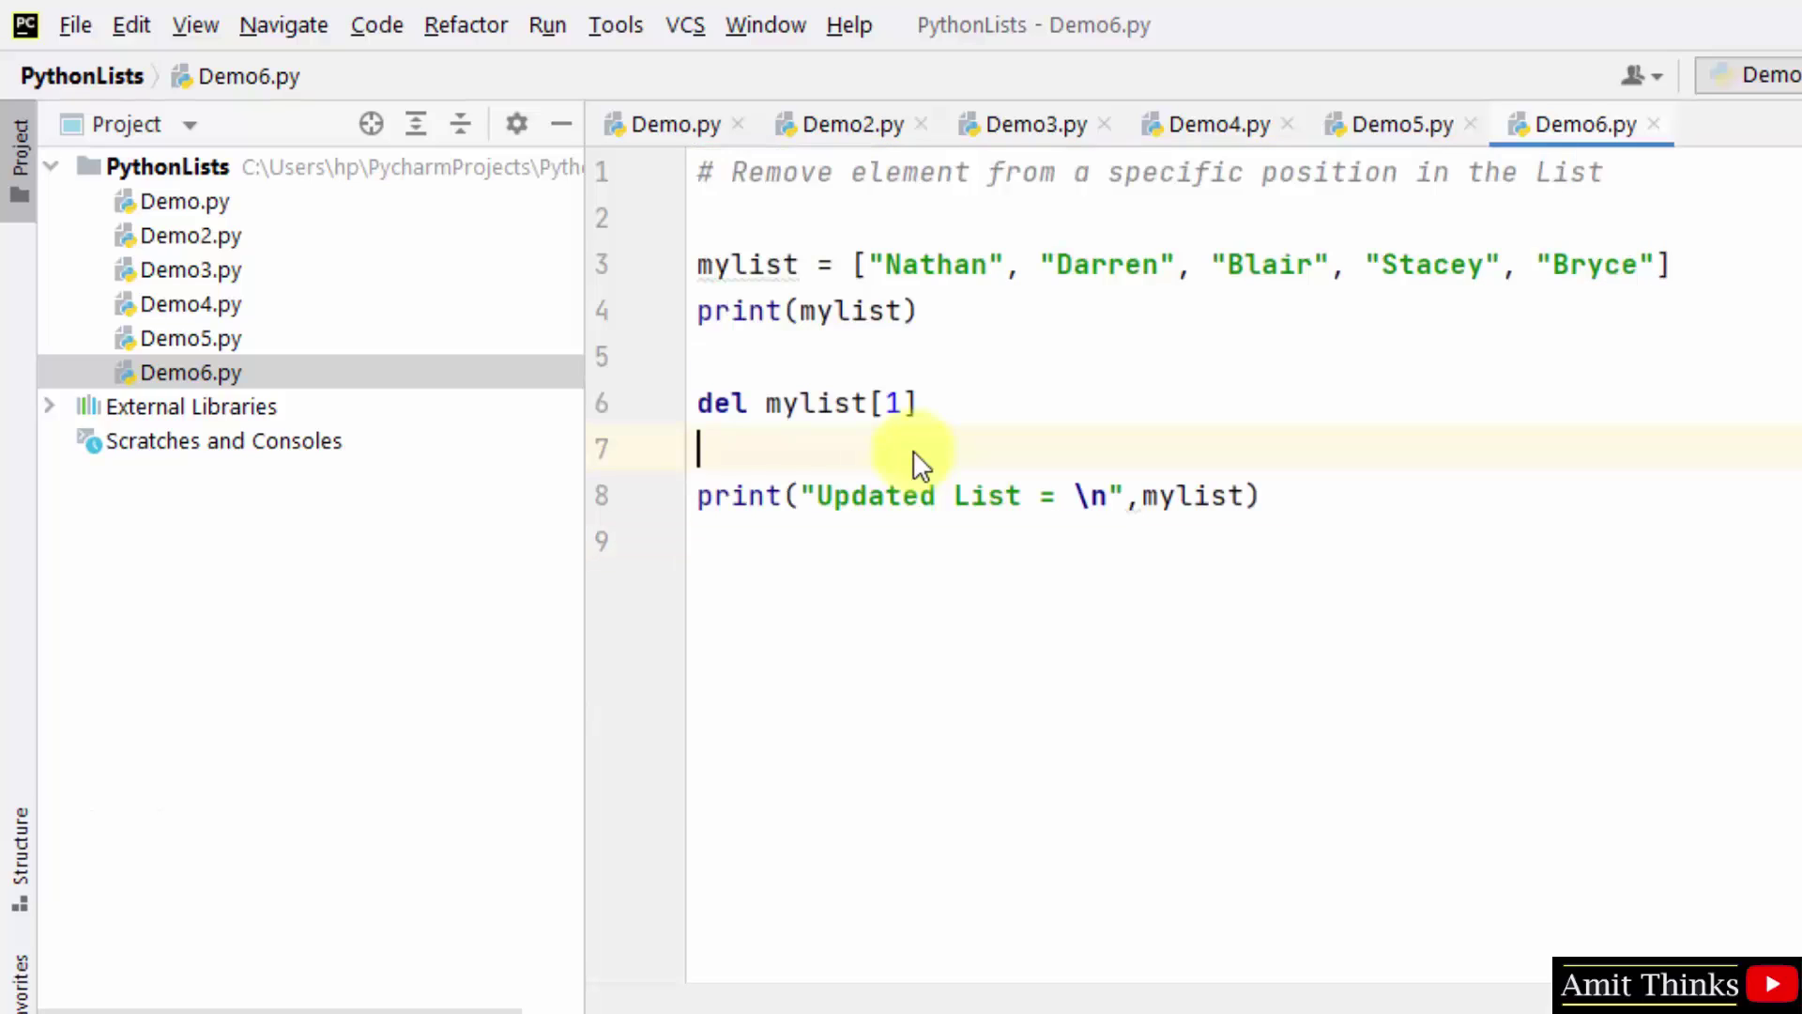